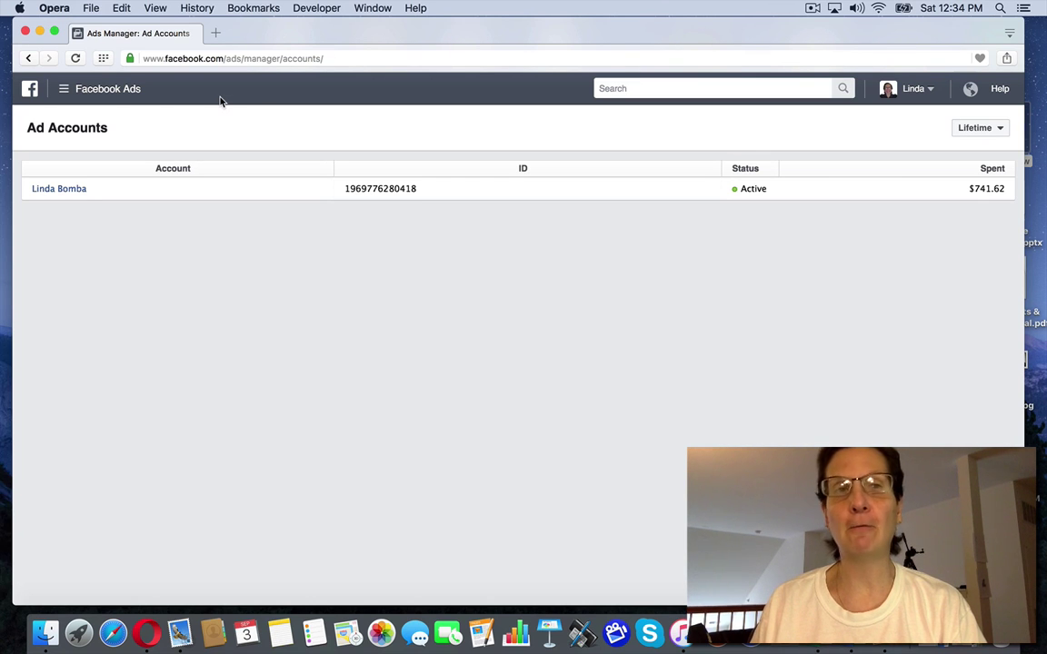
- Go from the ad account overview through Audiences to the Audience Insights tool
click(112, 94)
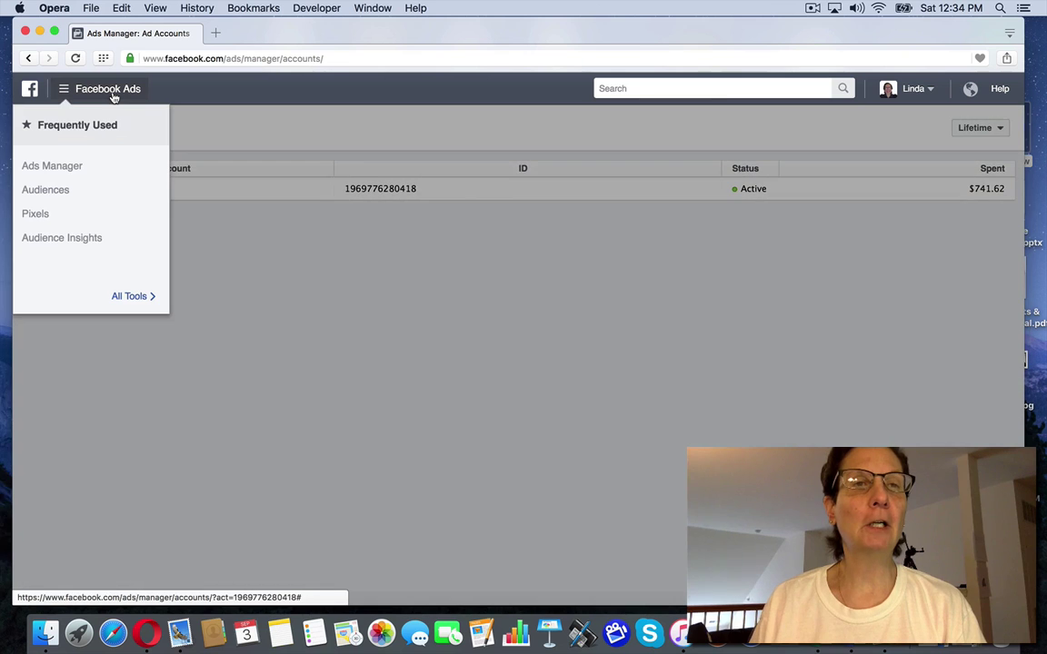
click(45, 190)
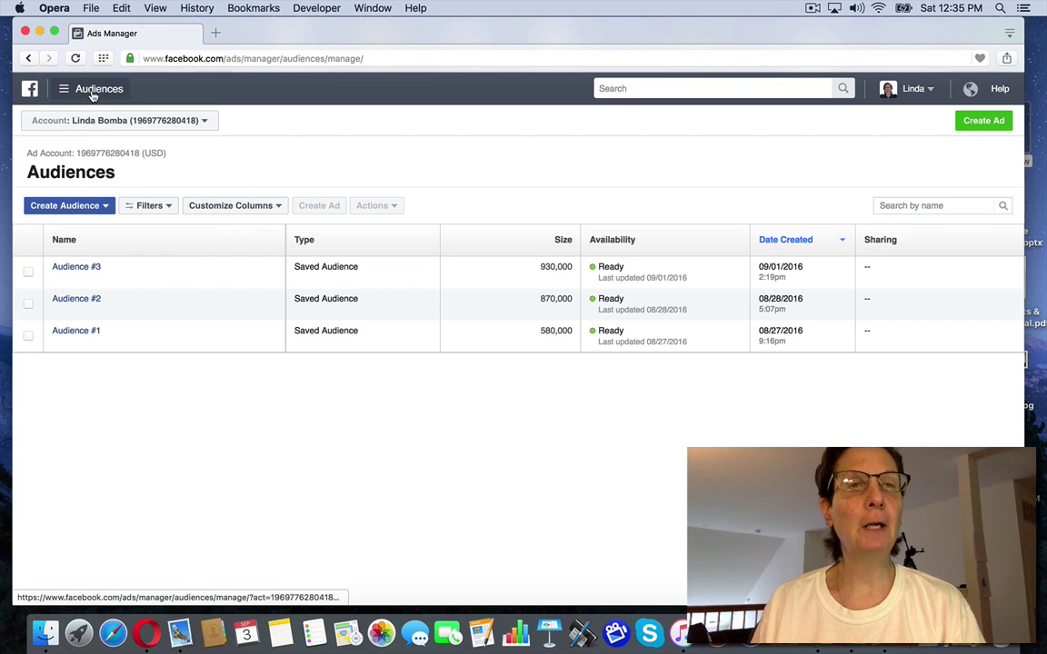
mouse_move(93, 97)
mouse_move(134, 298)
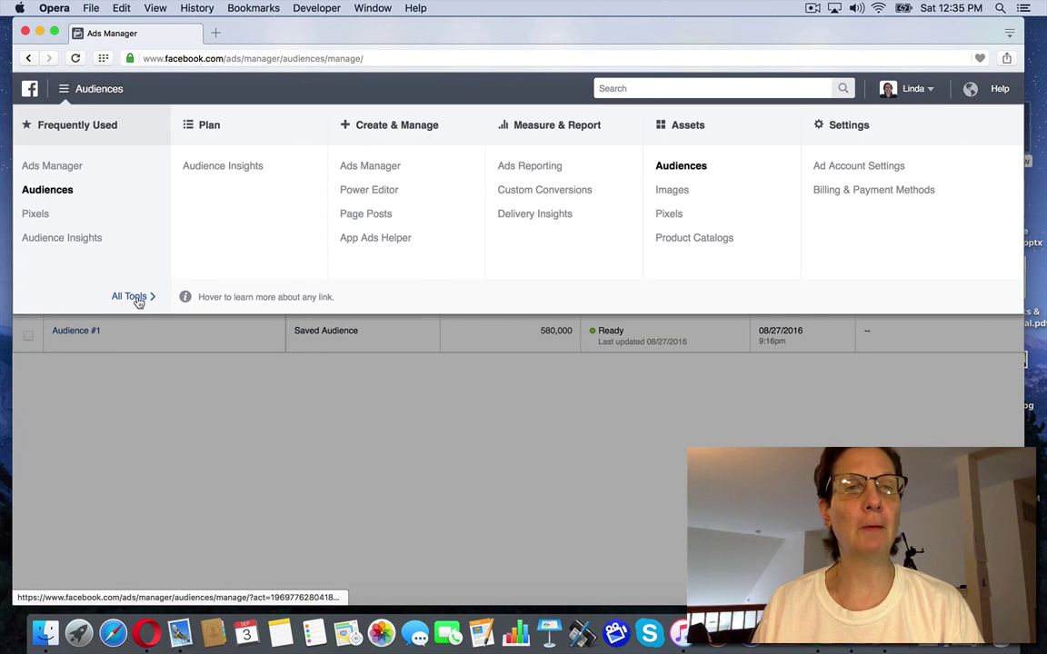
click(96, 237)
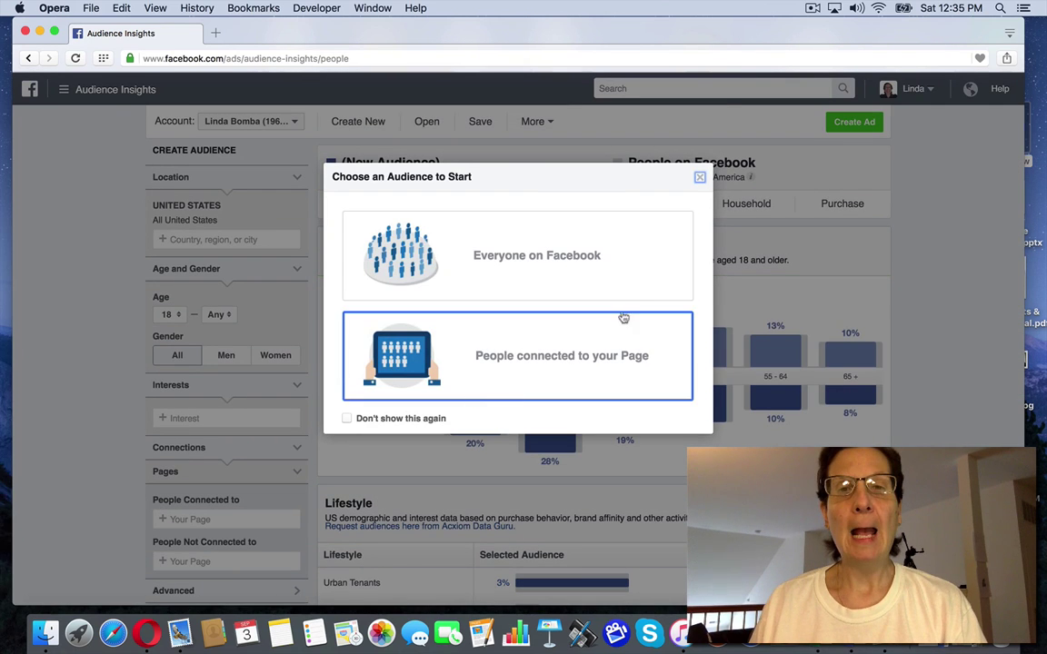
- Start from everyone on Facebook and review the US demographics of 200m–250m people
click(637, 265)
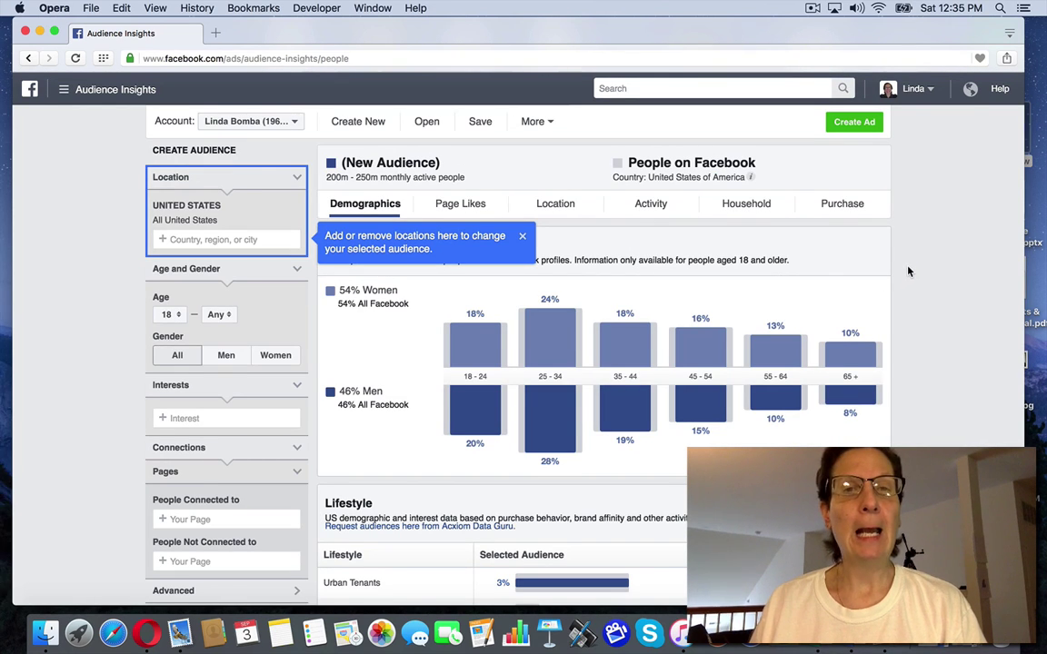
scroll(908, 270, down, 2)
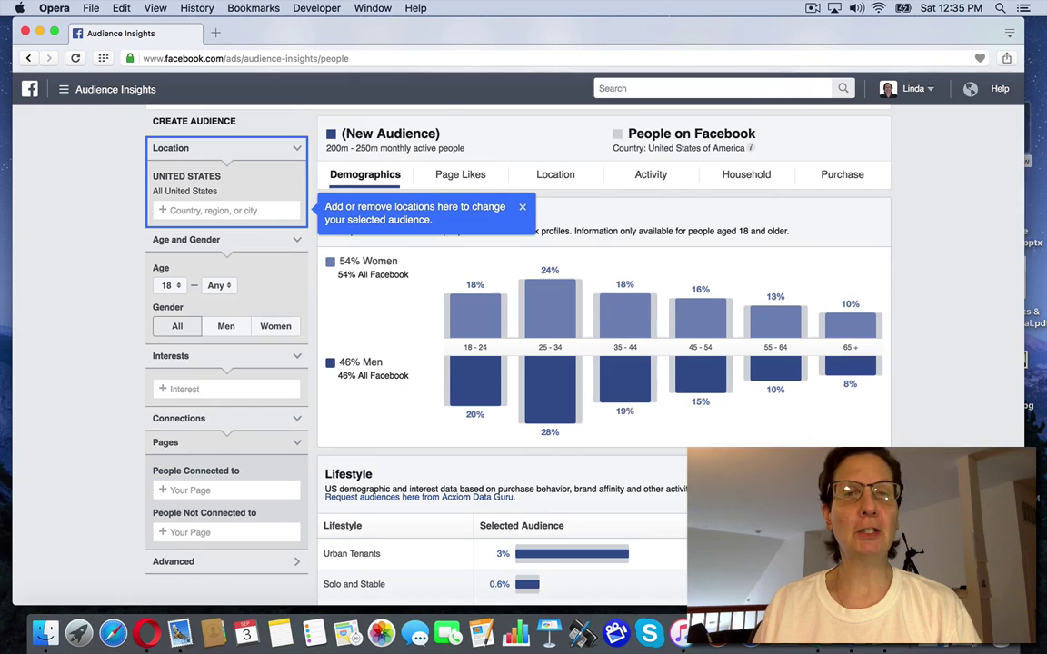
scroll(600, 345, down, 5)
scroll(599, 345, down, 5)
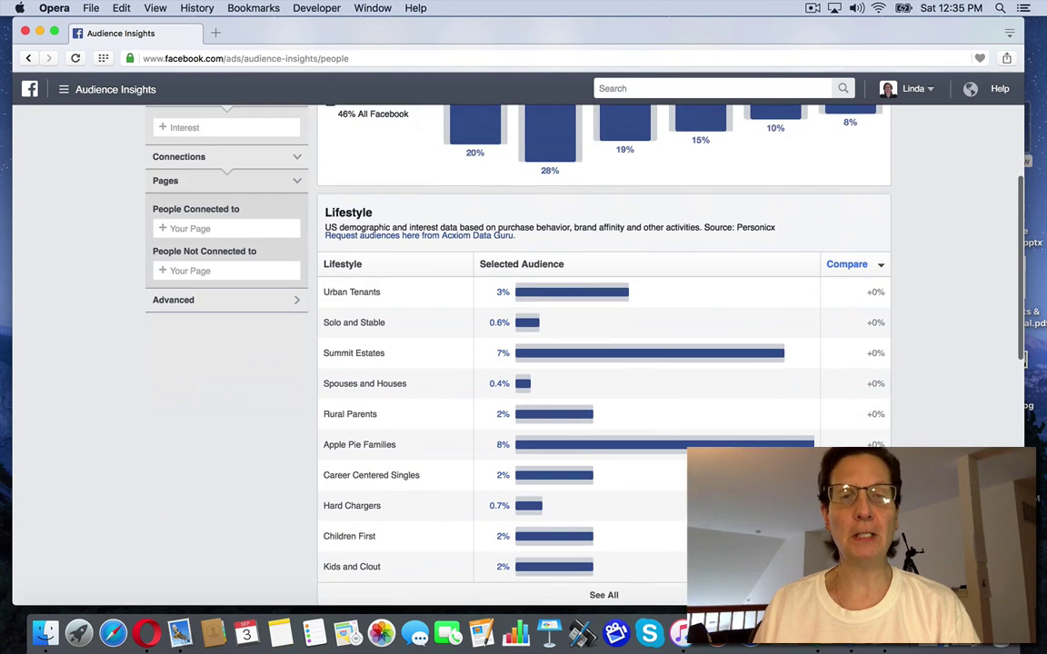
scroll(599, 345, up, 10)
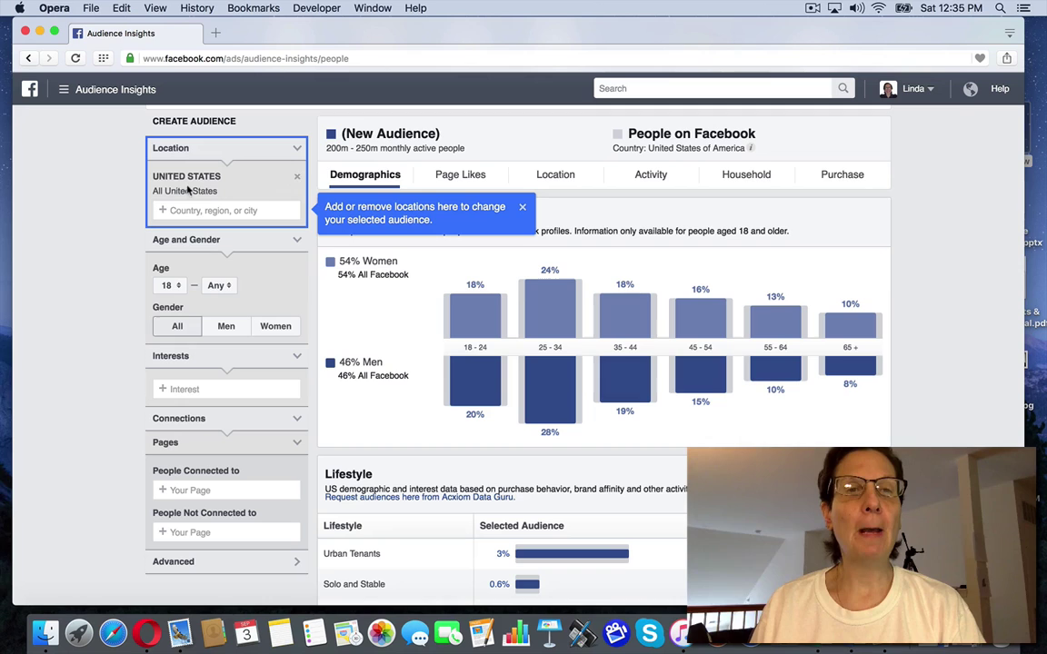
- Set the age range to 24–65, narrowing the audience to 150m–200m people
click(168, 285)
click(164, 390)
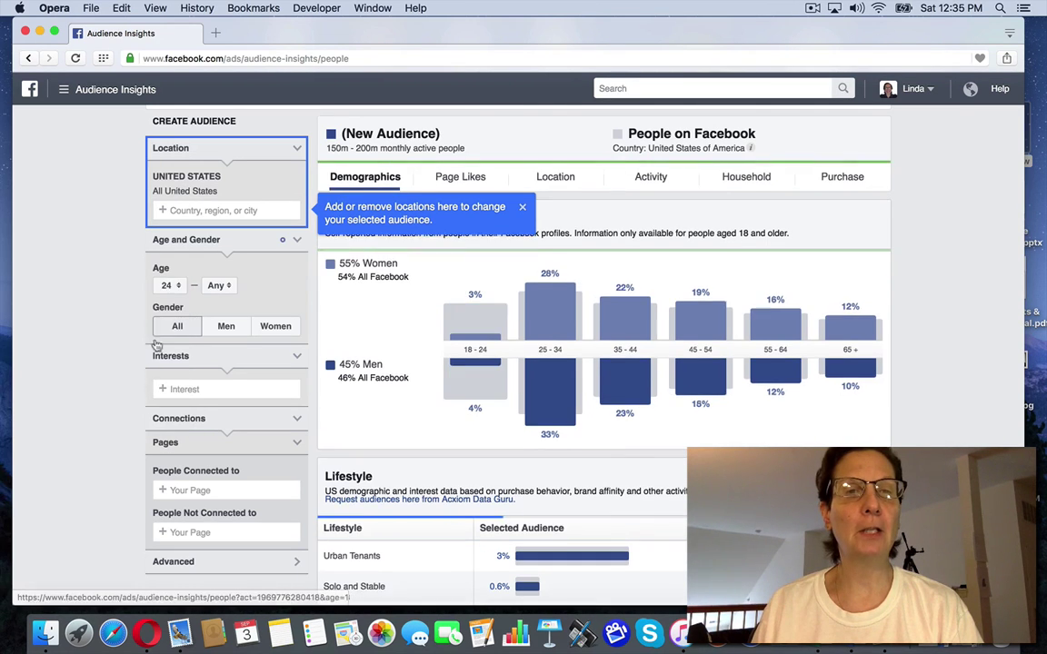
click(227, 287)
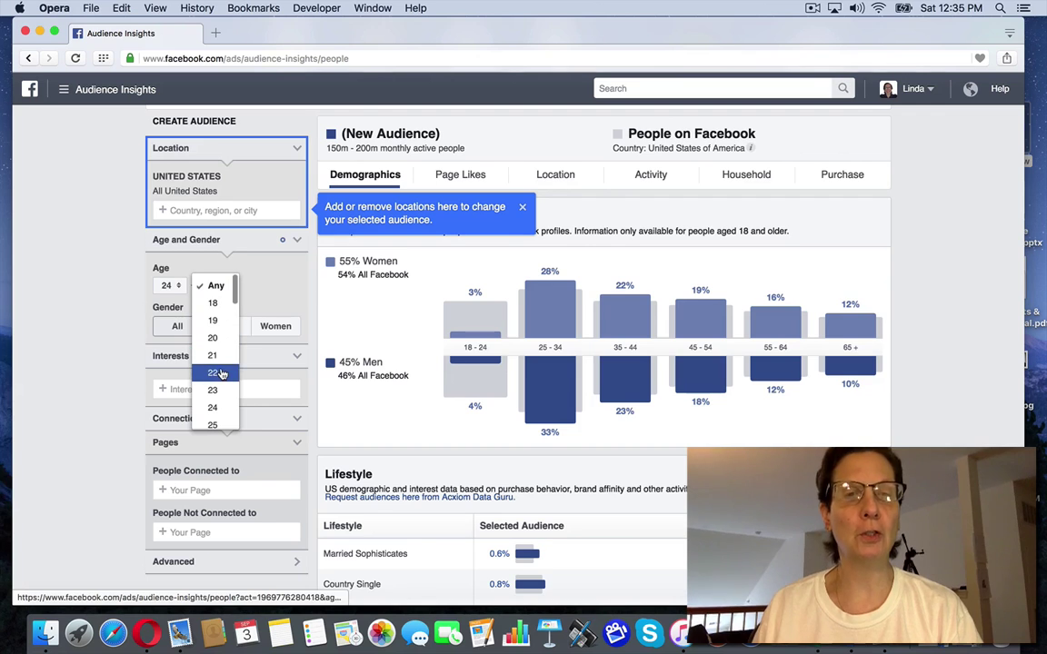
scroll(214, 391, down, 10)
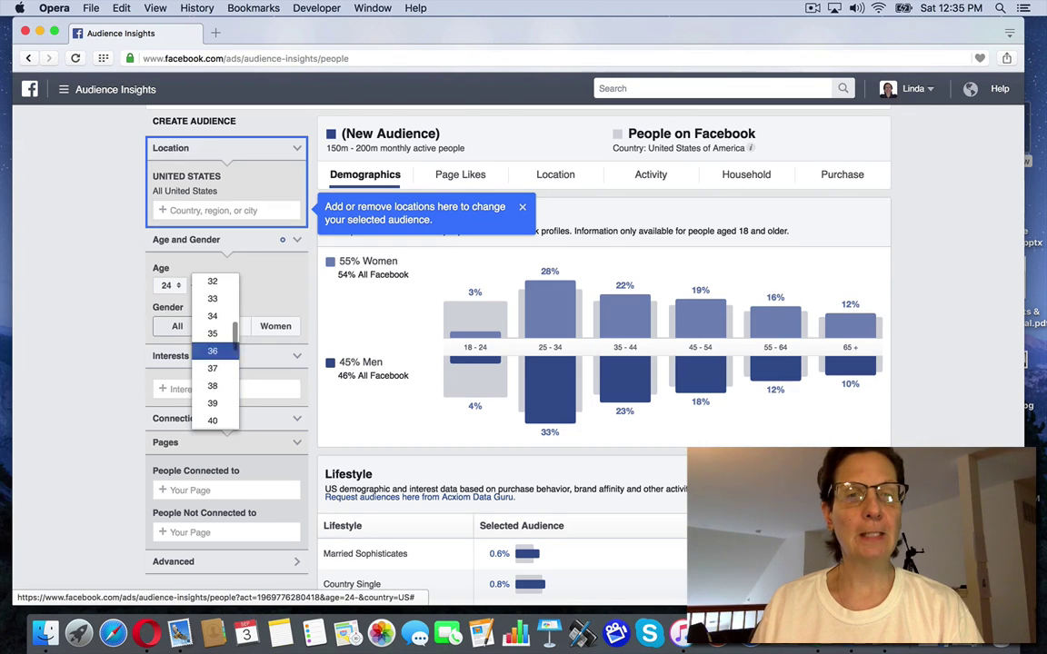
scroll(214, 399, down, 8)
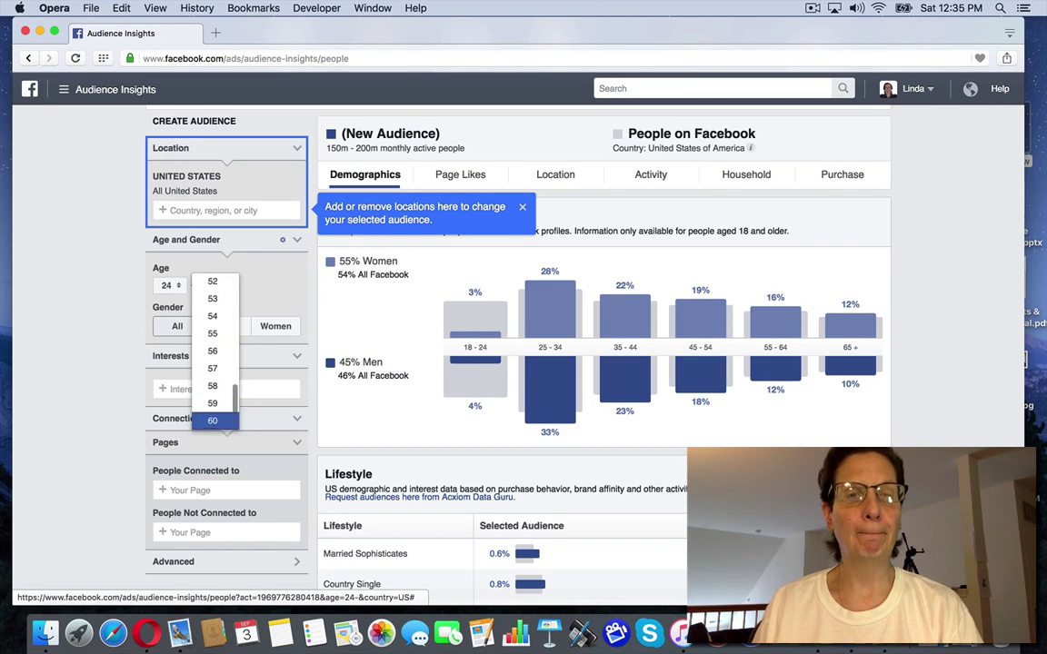
click(217, 420)
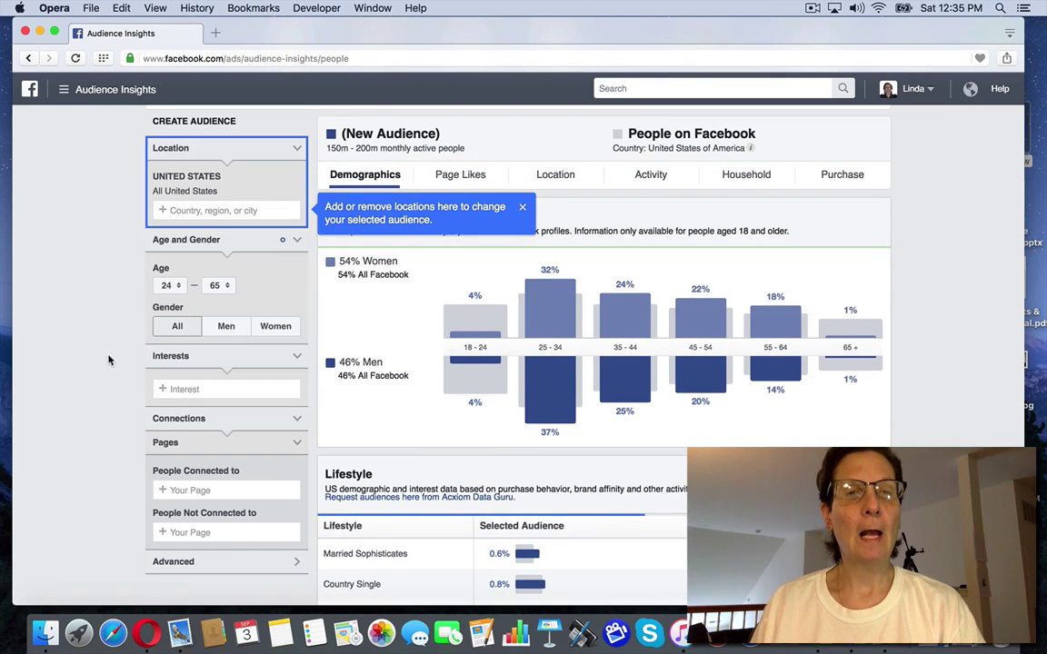
click(186, 389)
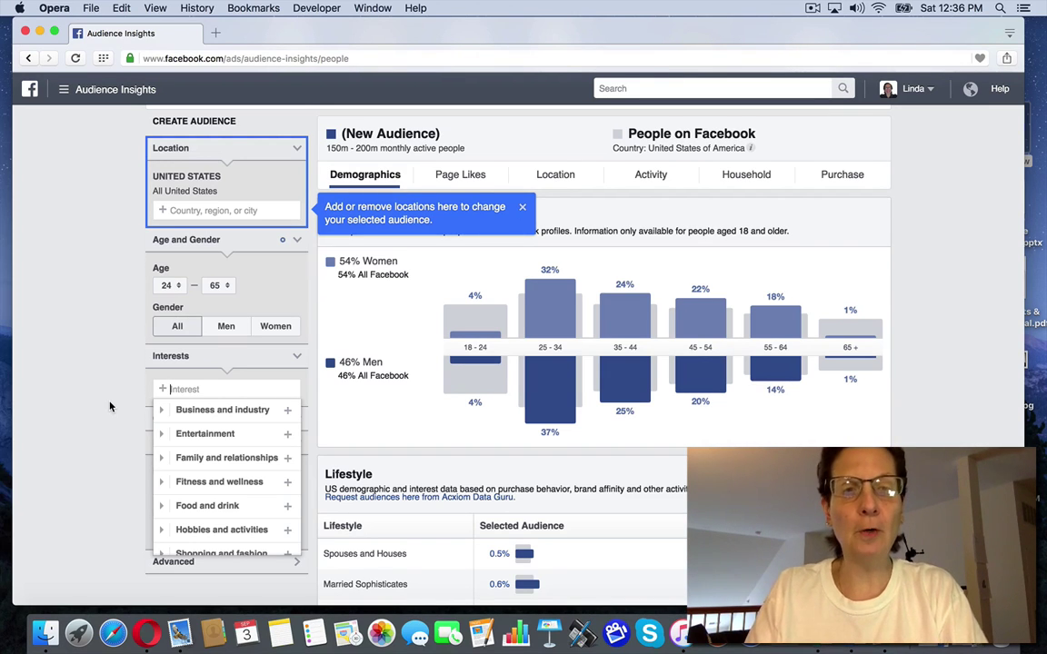
- Add Network Marketing Pro – Eric Worre and HootSuite as interests
text(Network Mar)
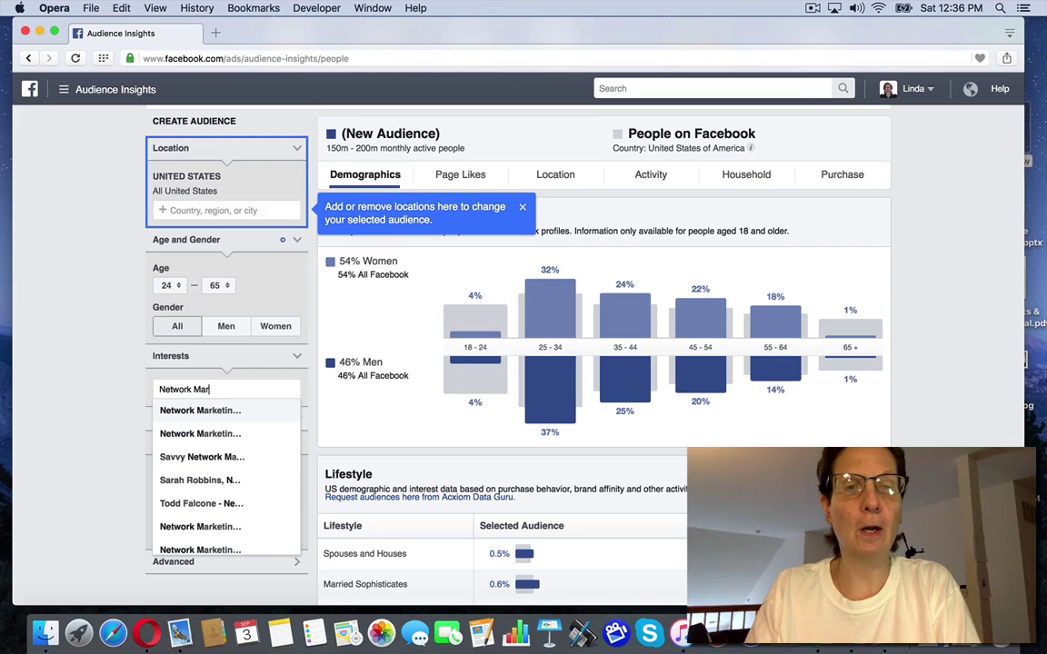
text(keting Pro)
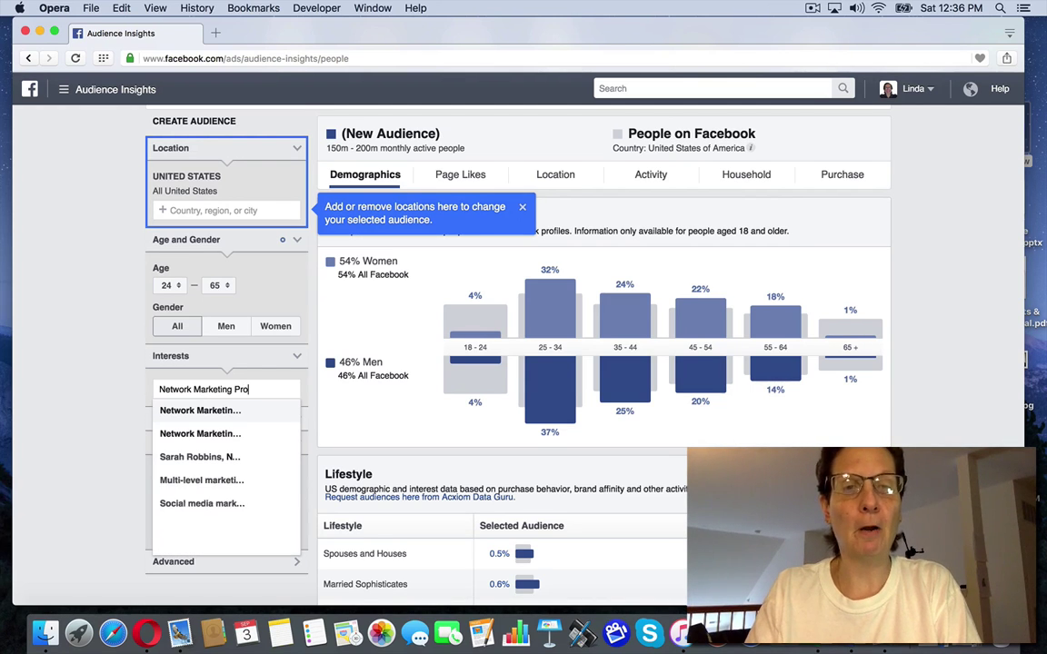
click(191, 410)
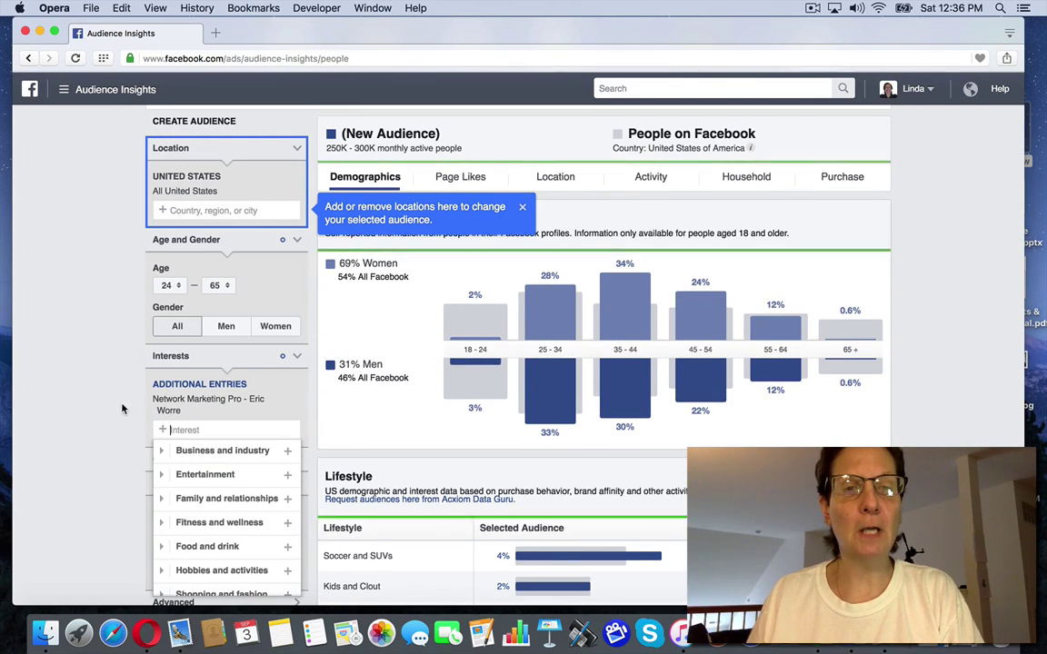
click(105, 409)
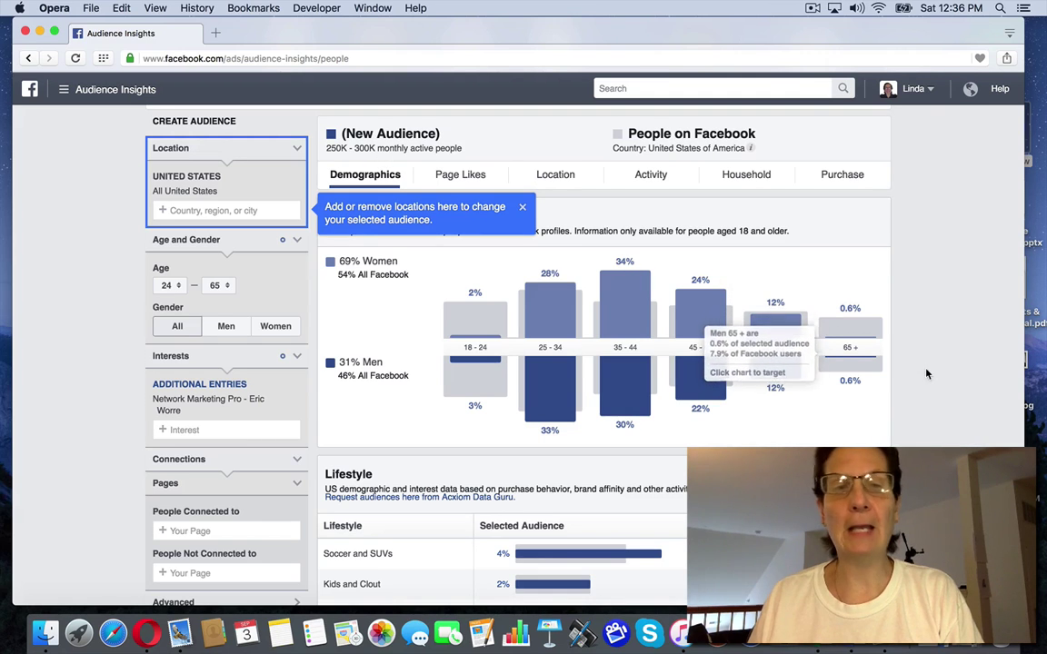
click(190, 431)
text(Hoot sutie)
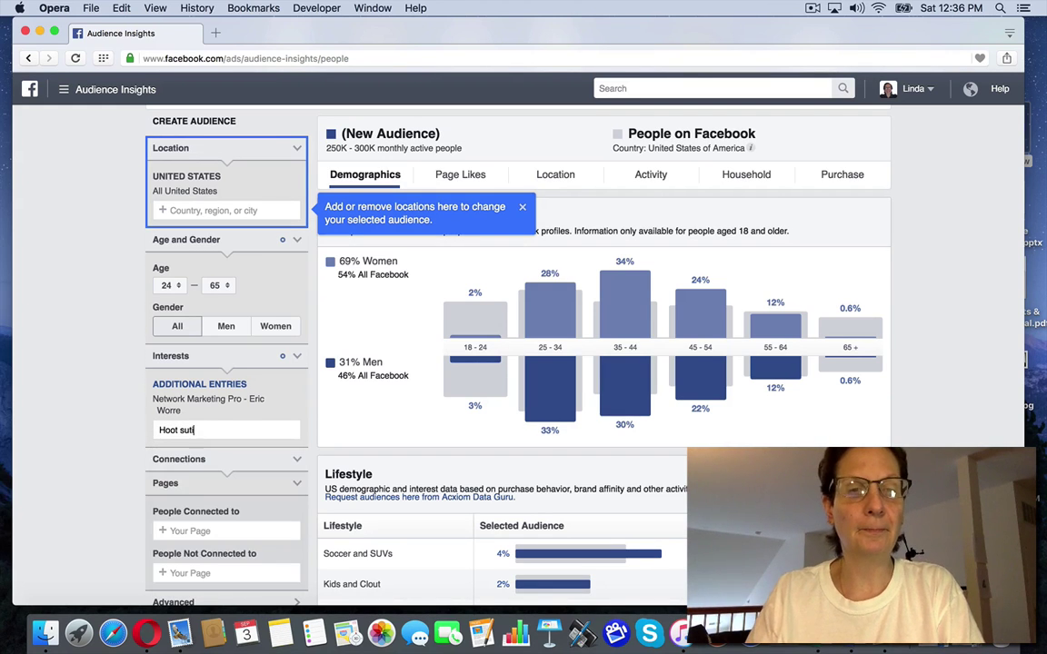
text(te)
click(186, 450)
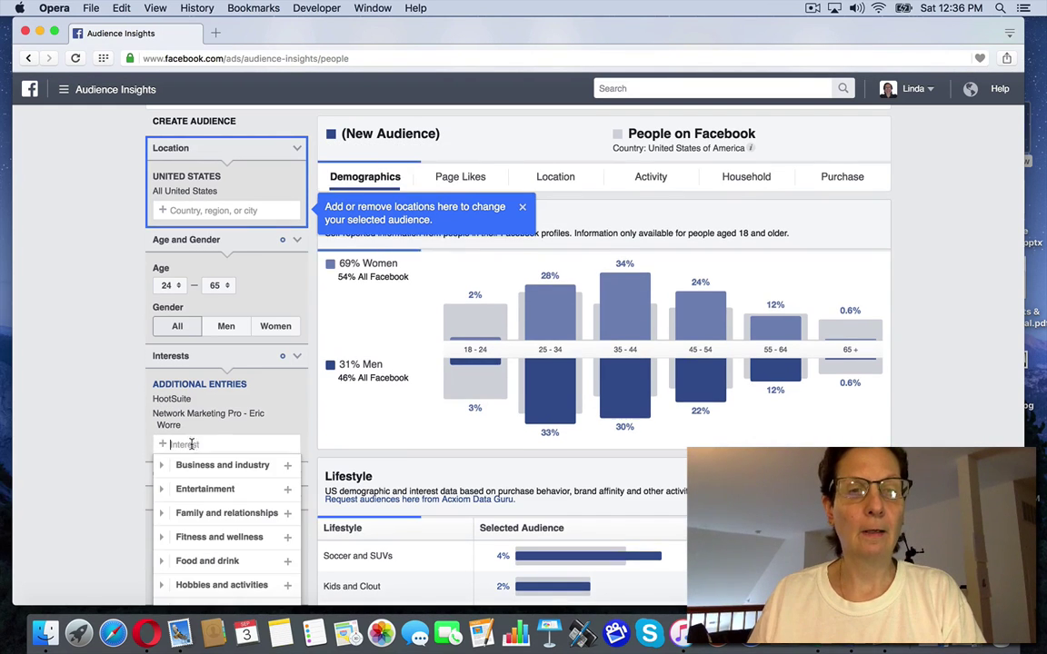
click(92, 443)
scroll(92, 443, down, 2)
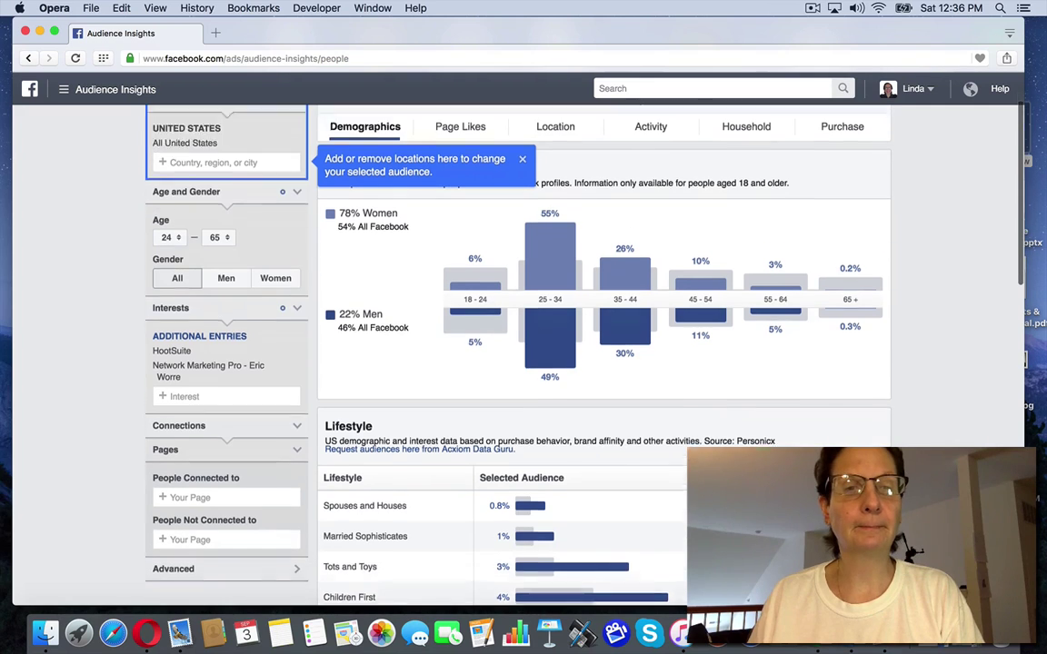
- Search 'Networking Times', then remove the mistakenly added Network Time Protocol interest
click(186, 384)
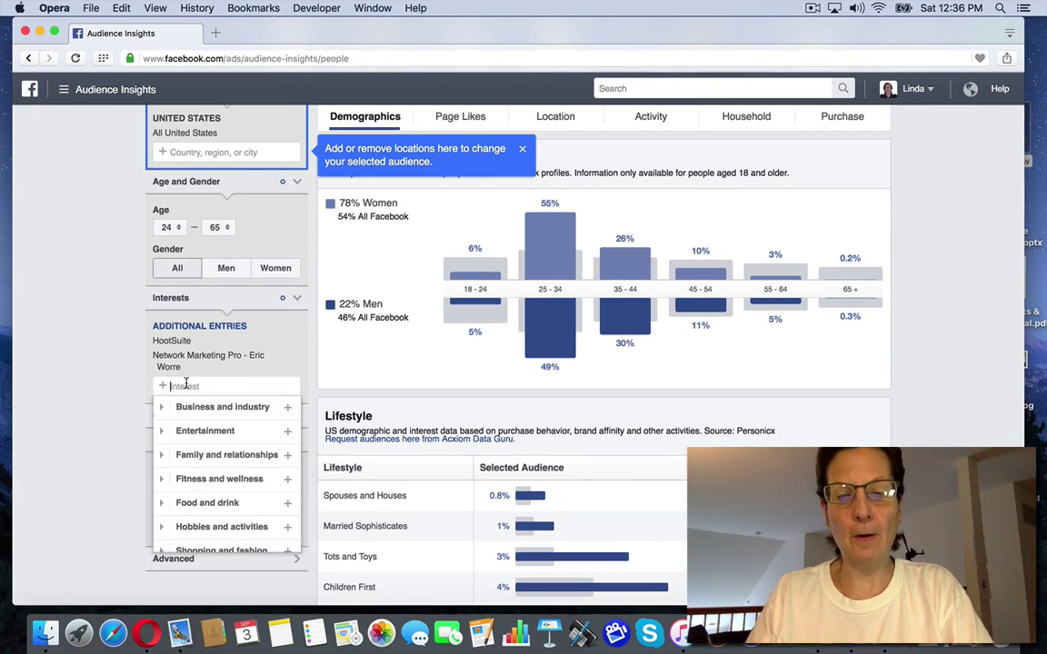
text(Networking Times)
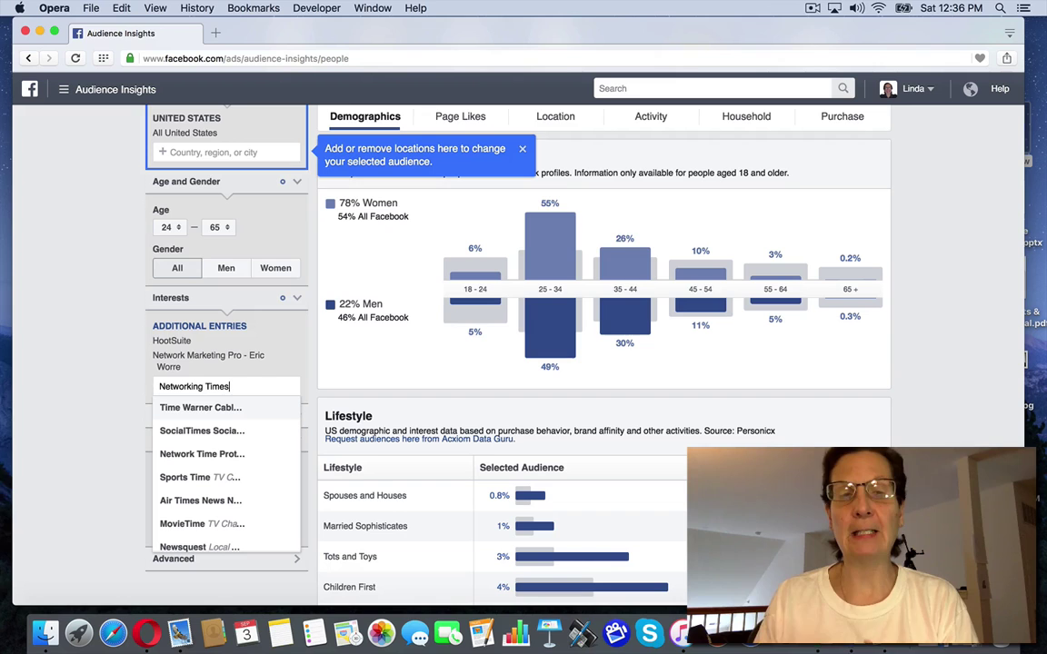
click(163, 453)
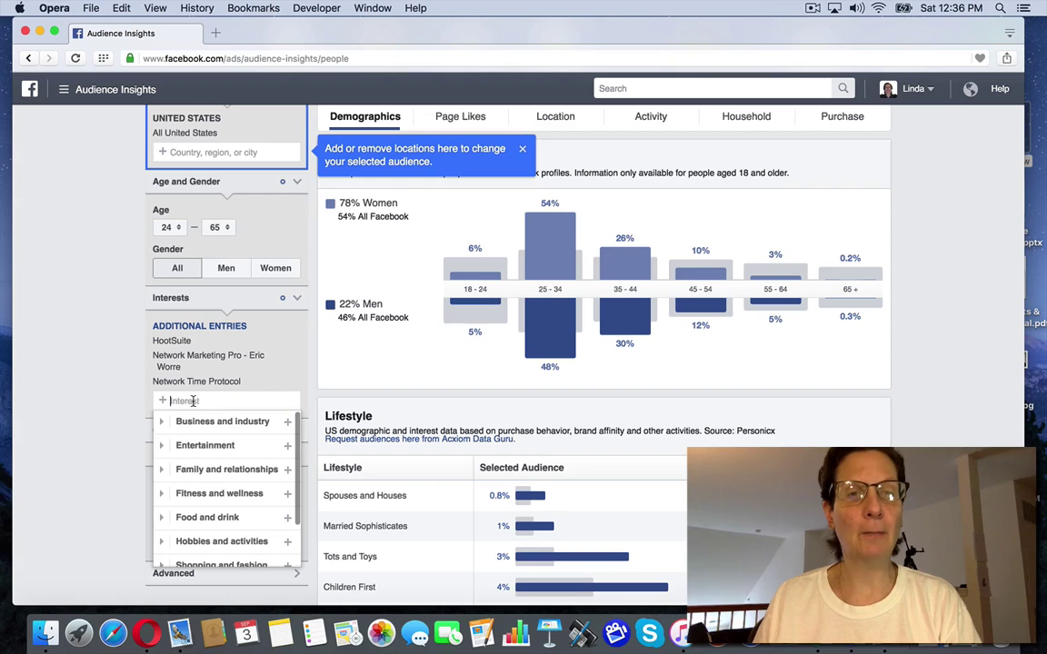
click(297, 383)
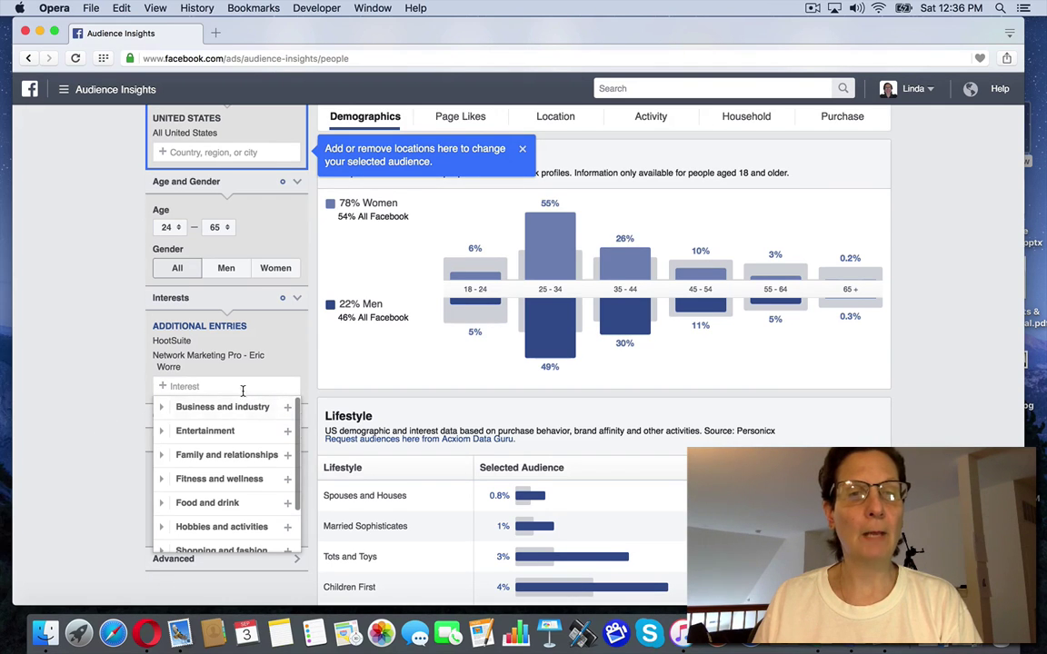
- Swap the added Network Marketing Okulu interest for Todd Falcone – Network Marketing Mastery
text(Net)
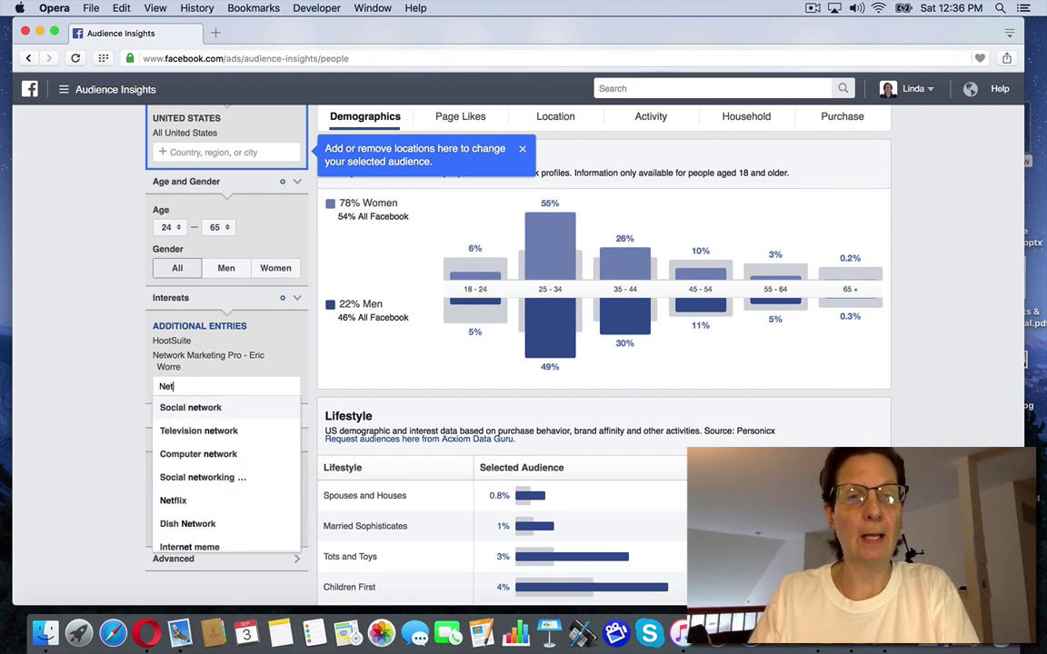
text(work Marketin)
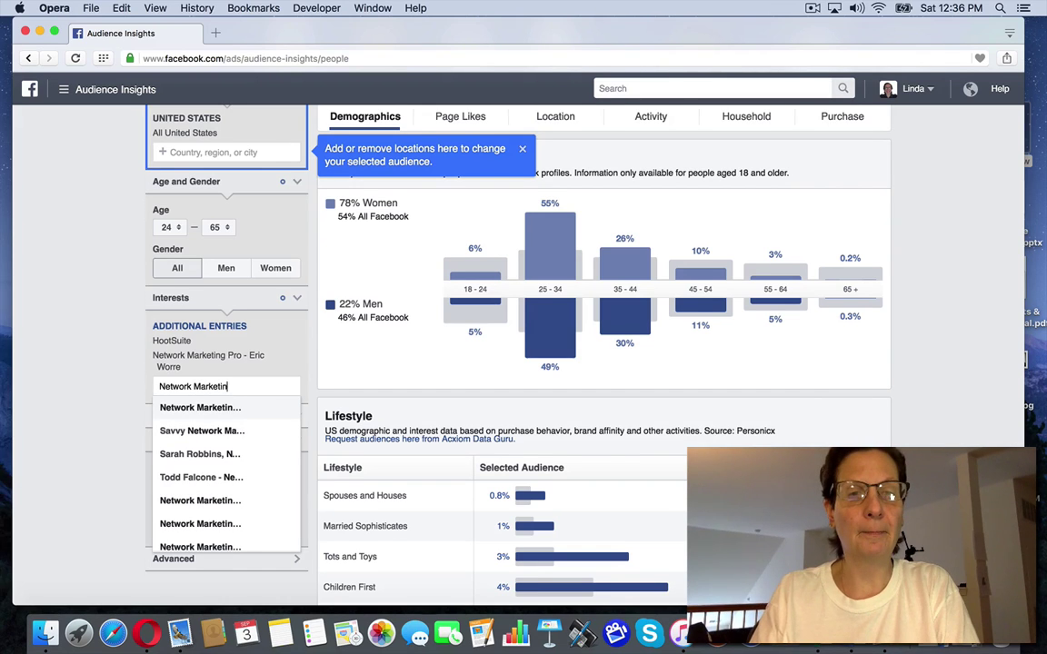
text(g Times)
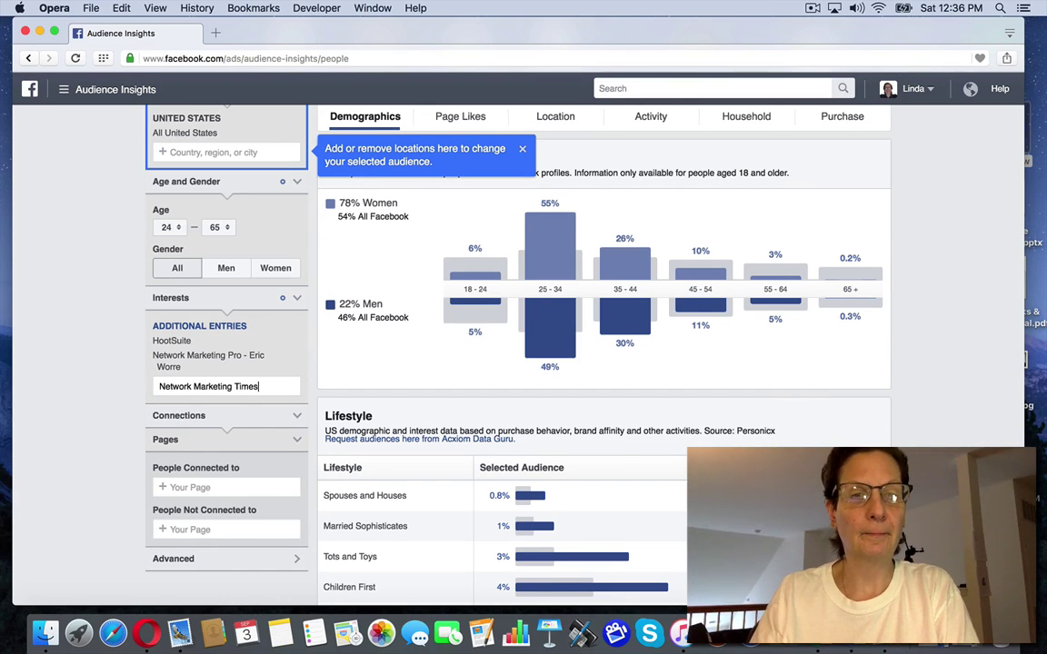
text(e)
key(BackSpace)
key(BackSpace)
key(BackSpace)
key(BackSpace)
key(BackSpace)
key(BackSpace)
key(BackSpace)
key(BackSpace)
key(BackSpace)
key(BackSpace)
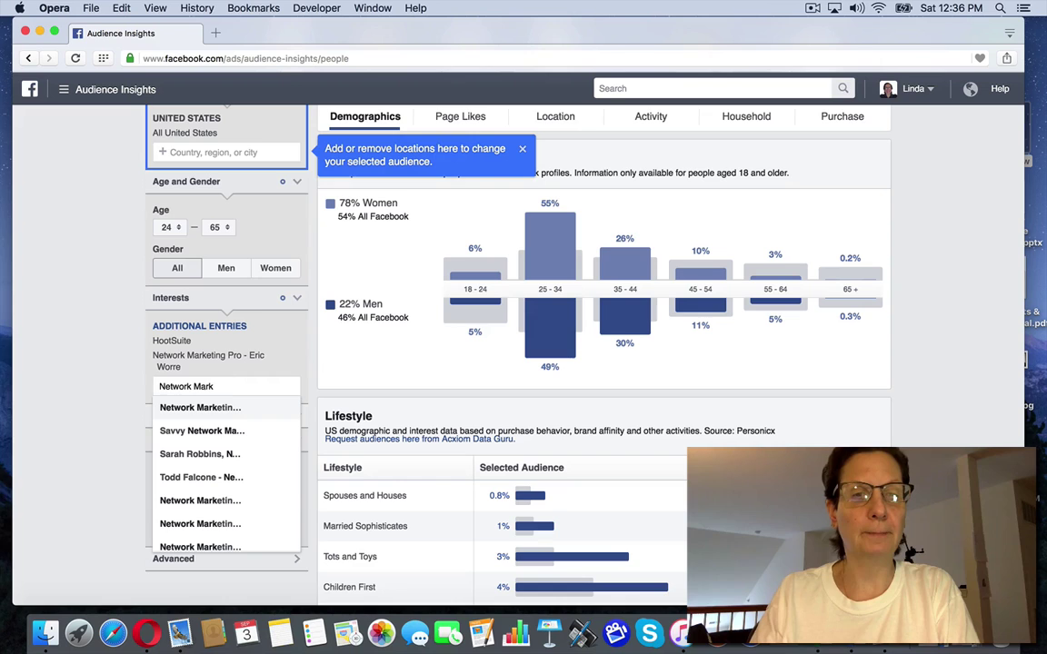
key(BackSpace)
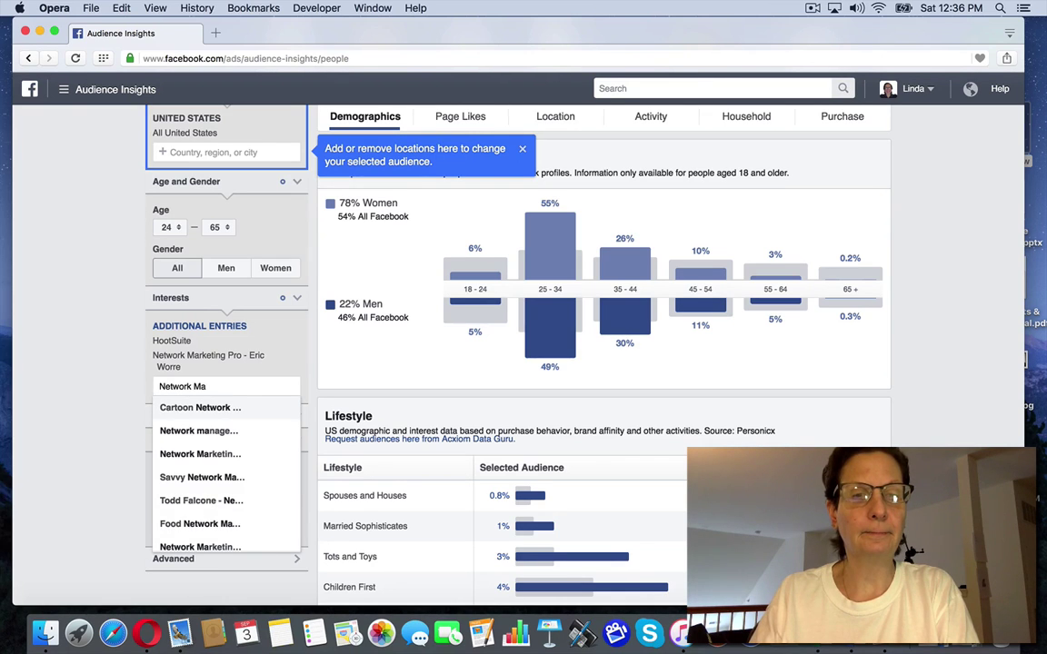
key(BackSpace)
key(BackSpace)
text(Marketing)
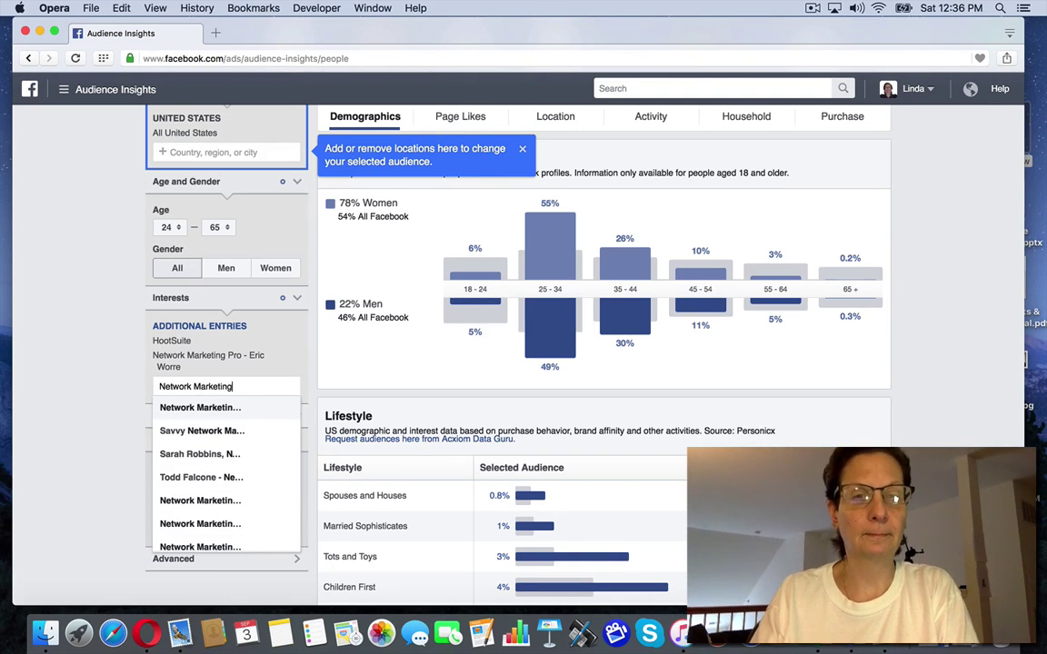
click(227, 499)
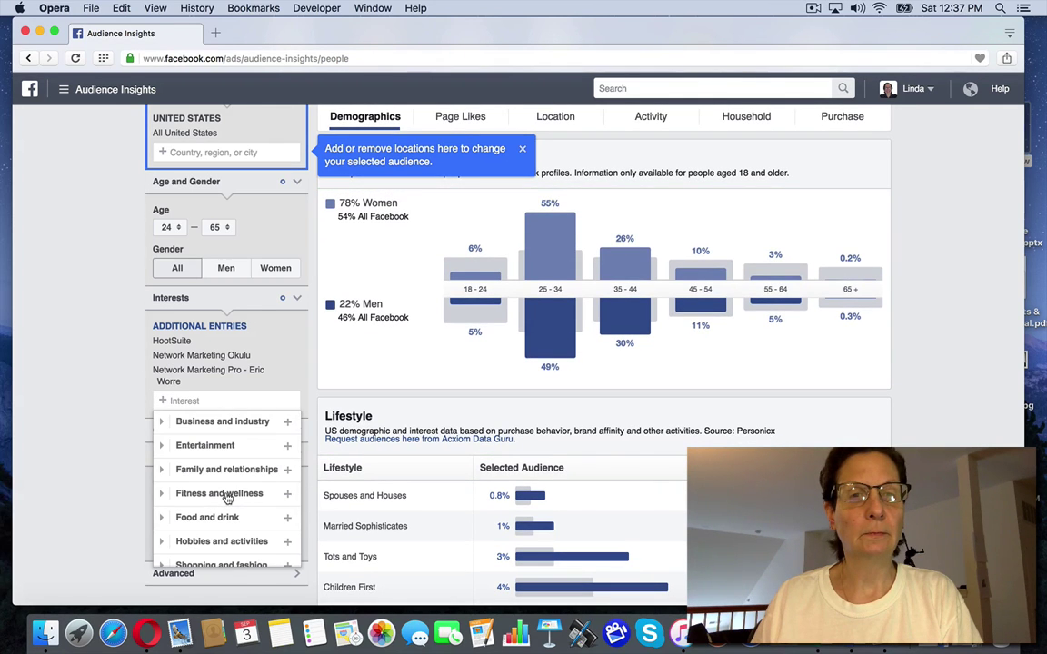
click(290, 355)
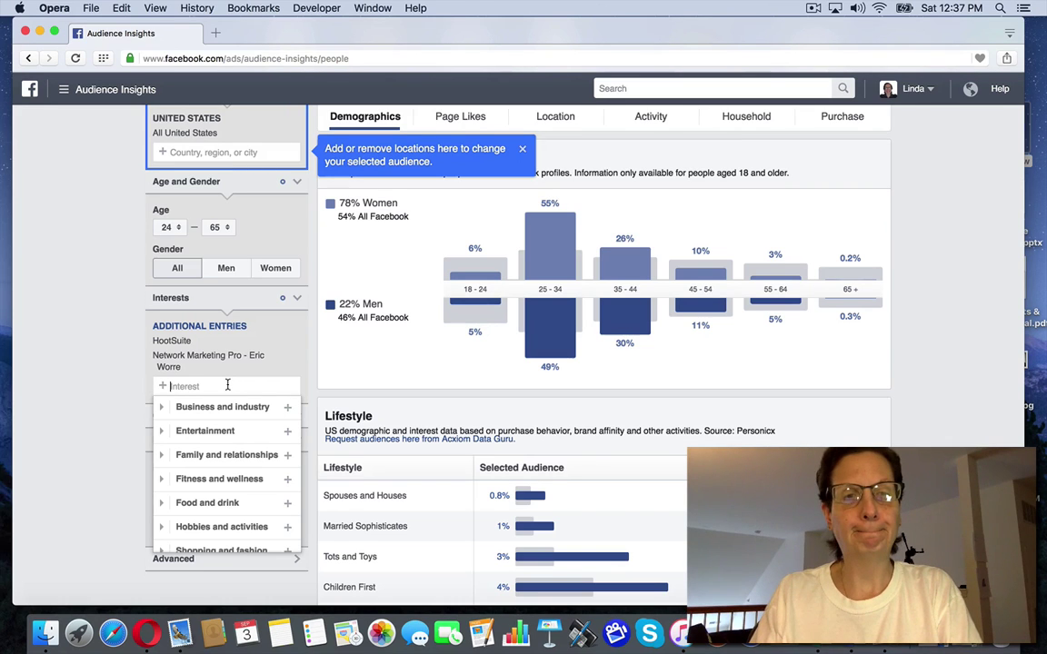
text(Todd Falcone)
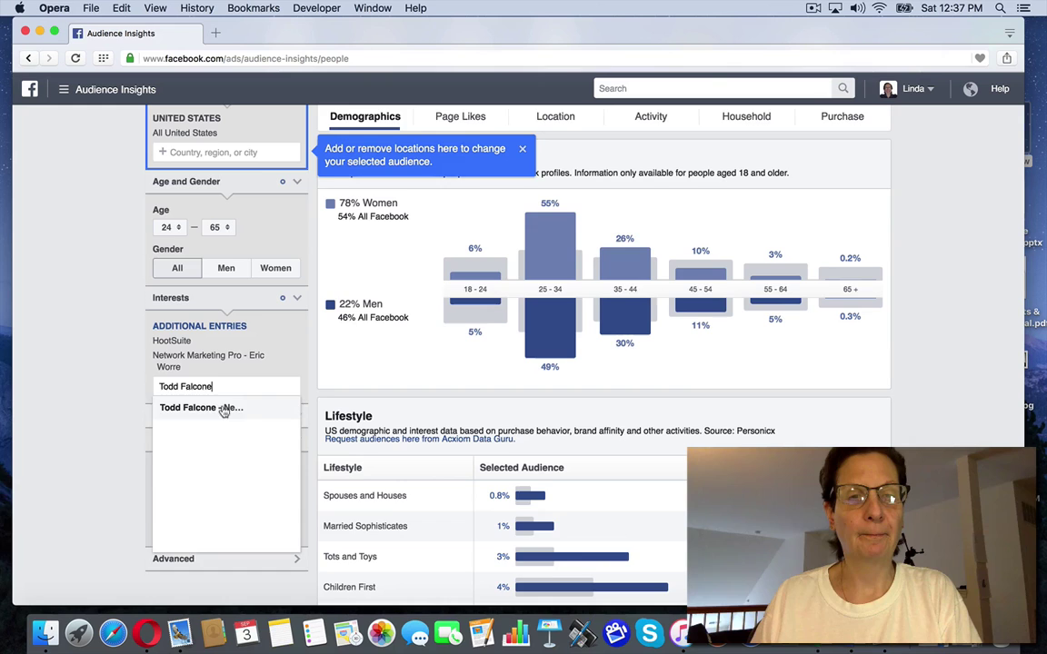
click(218, 408)
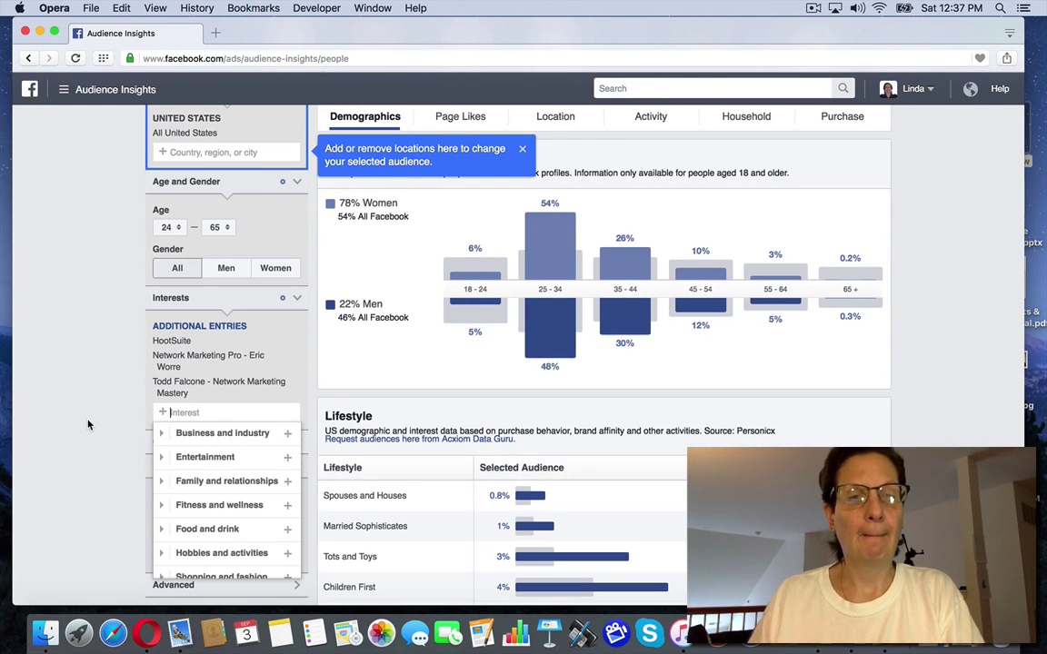
- Add Social Media Today as an interest, bringing the audience to 1m–1.5m people
text(Social )
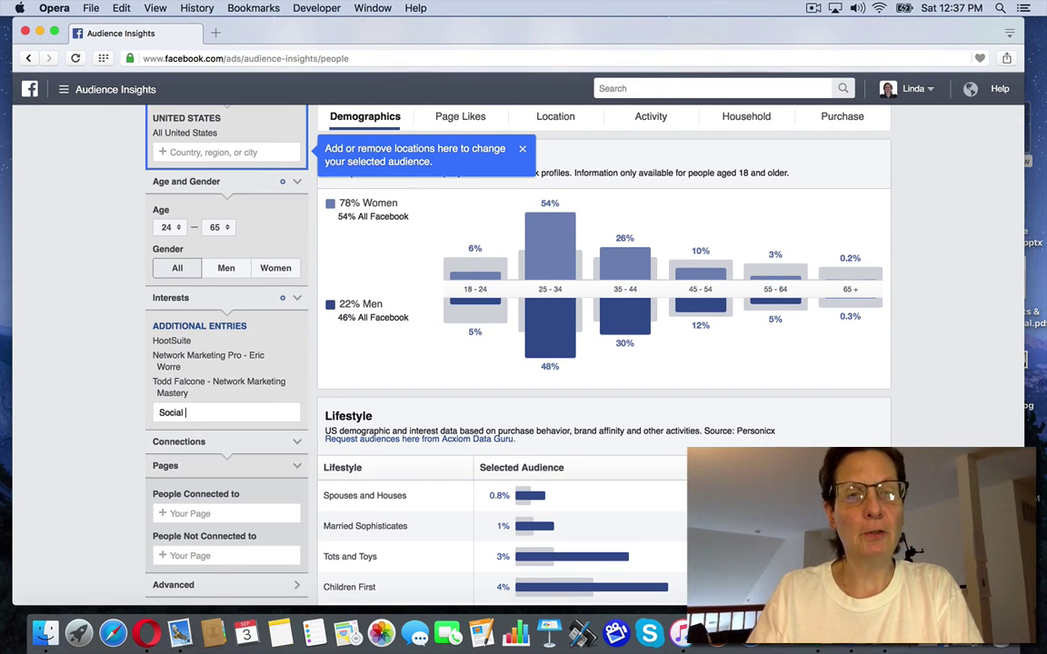
text(Media Today)
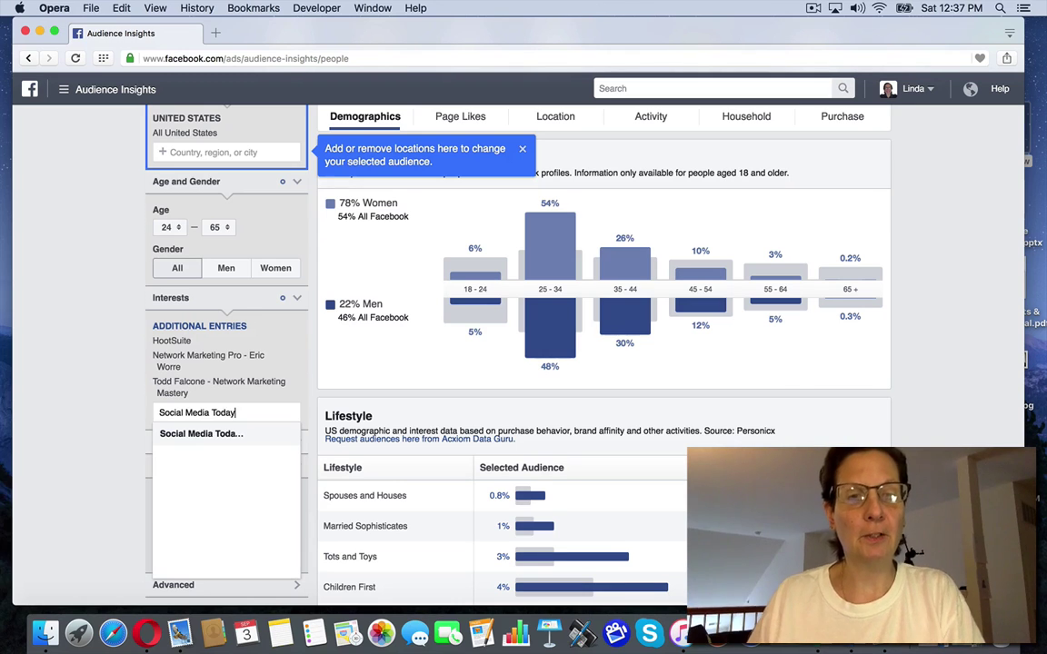
click(156, 435)
click(77, 418)
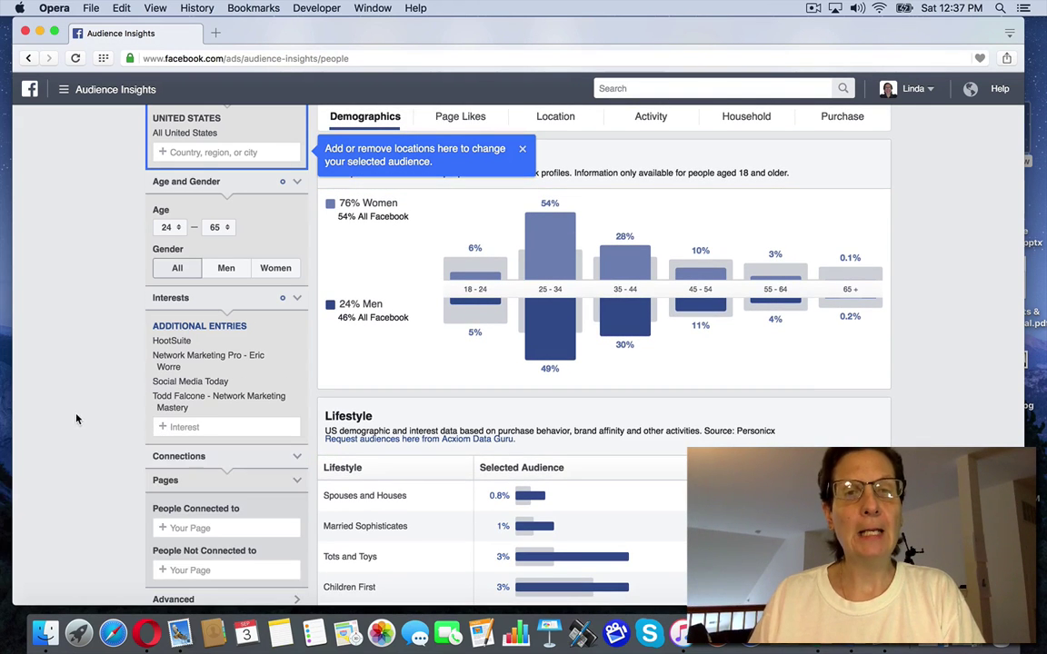
scroll(939, 287, down, 5)
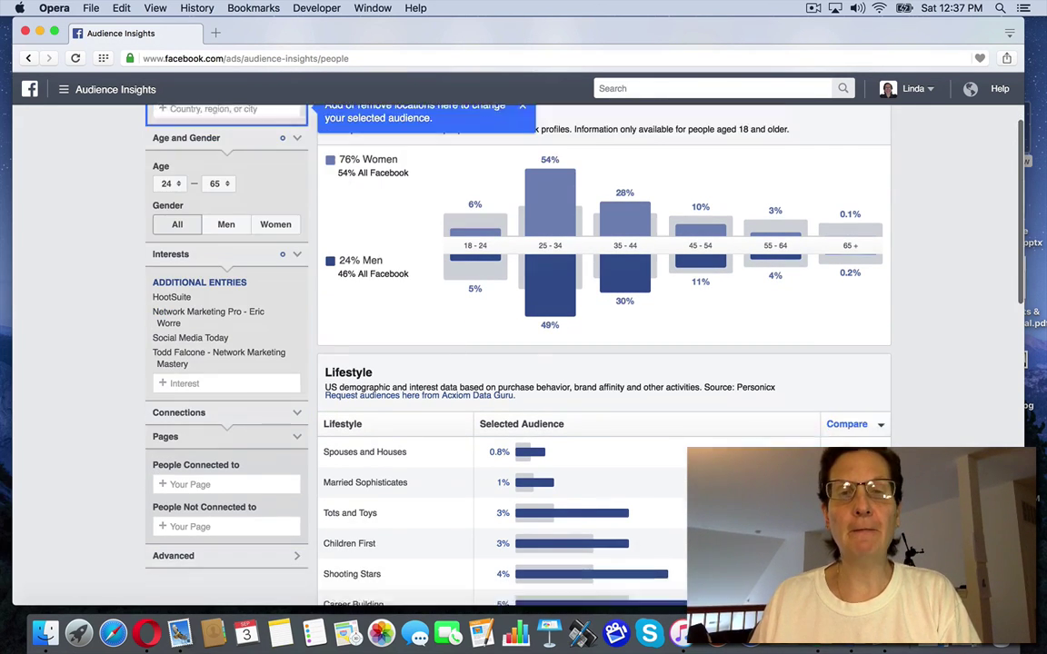
scroll(603, 364, down, 5)
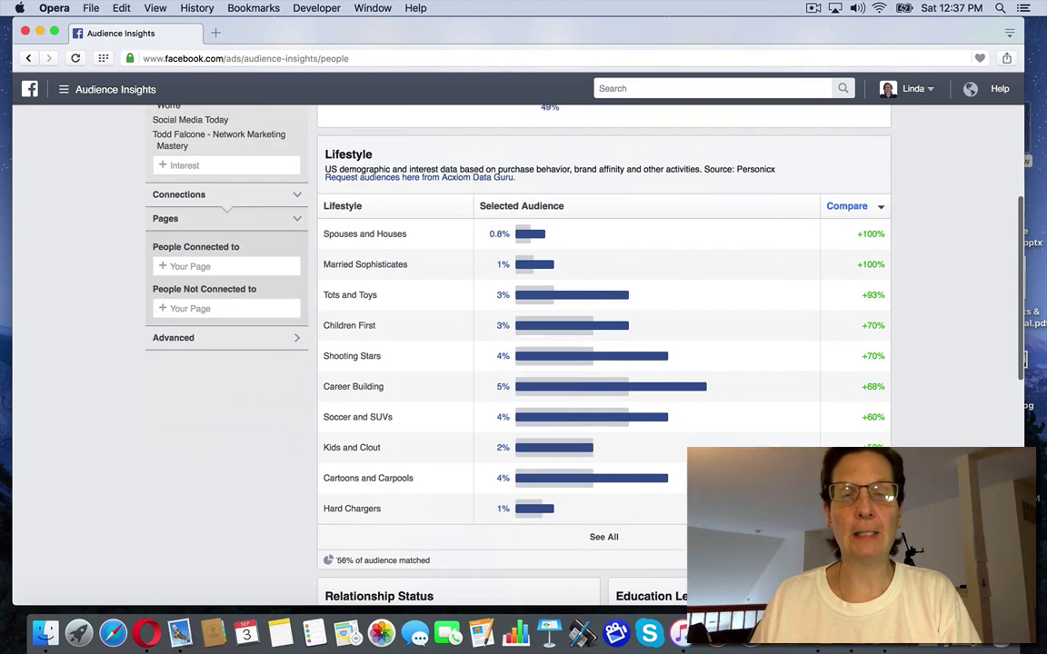
scroll(603, 364, up, 1)
scroll(604, 364, up, 10)
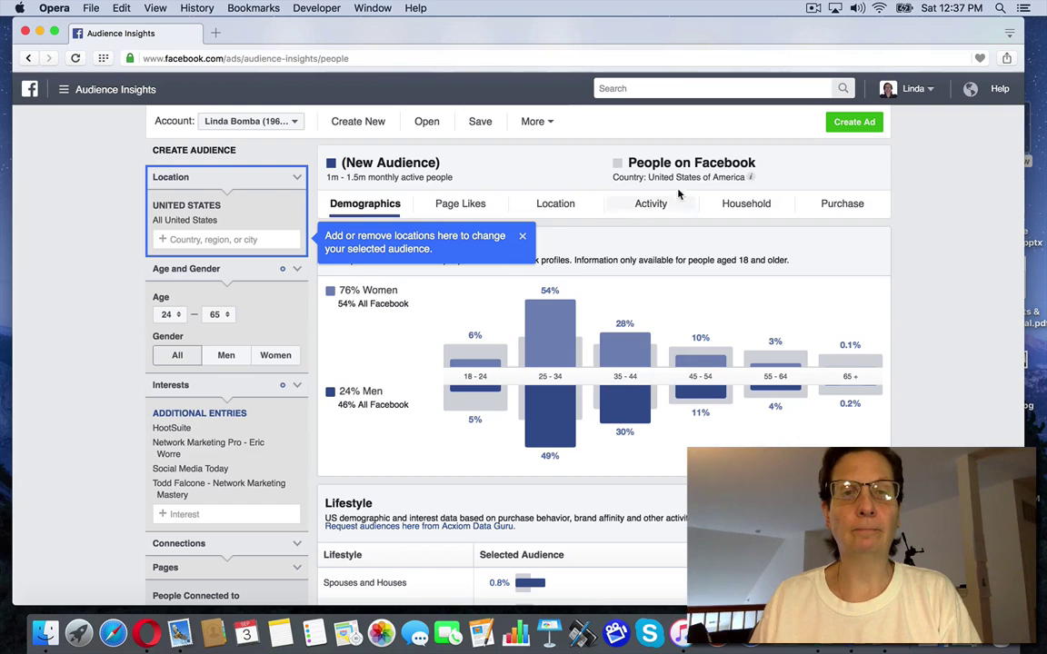
- Review the Page Likes top categories and affinity scores, led by Network Marketing Pro – Eric Worre
click(457, 204)
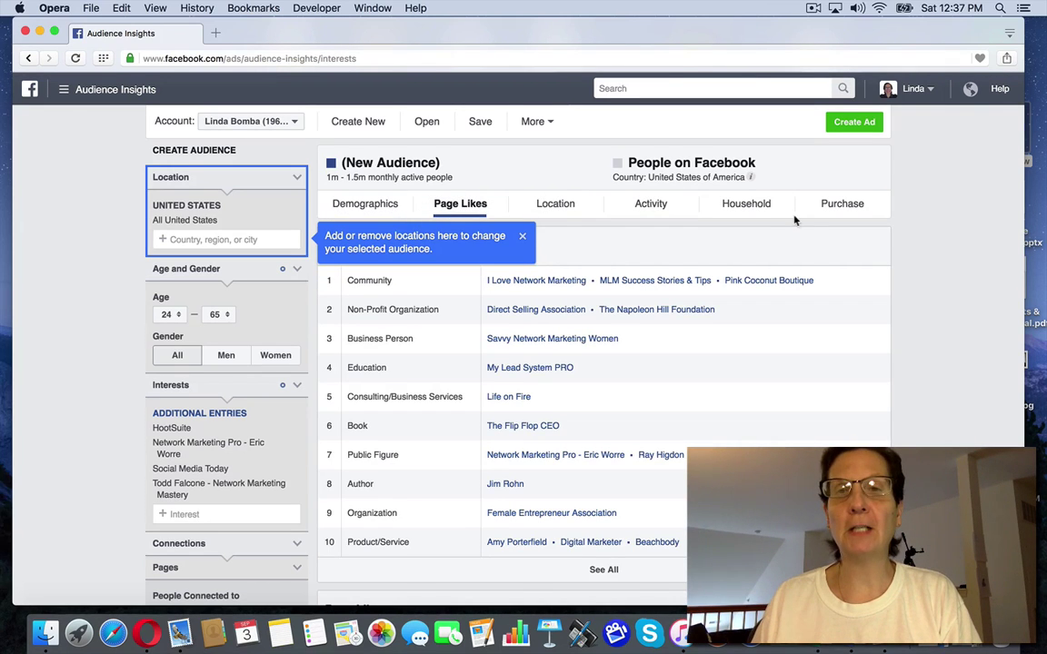
click(523, 236)
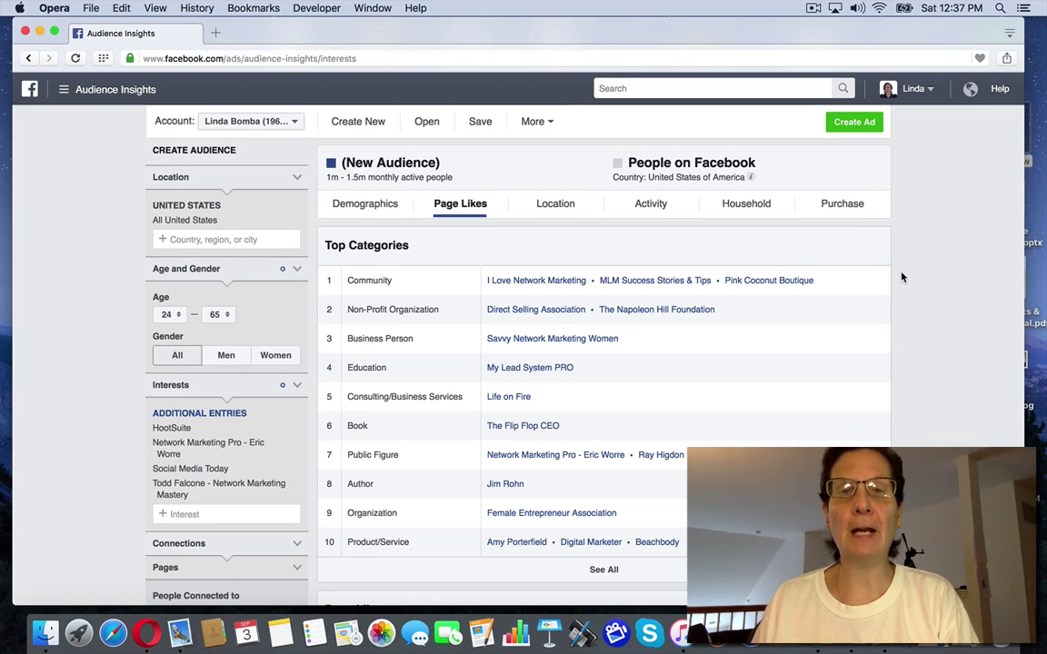
scroll(901, 277, down, 2)
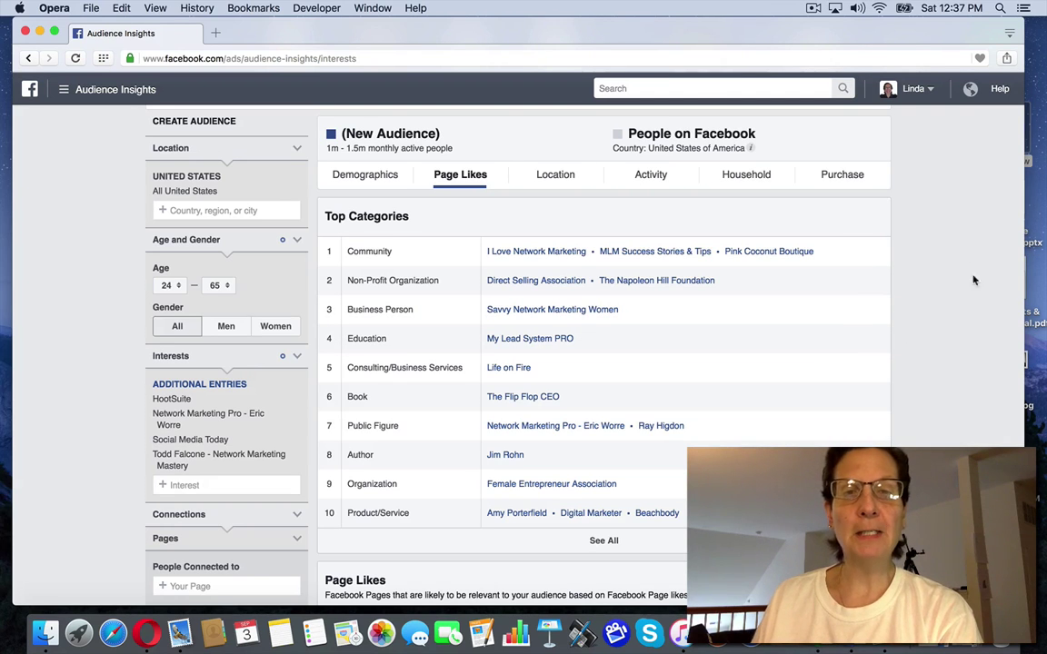
scroll(958, 256, down, 3)
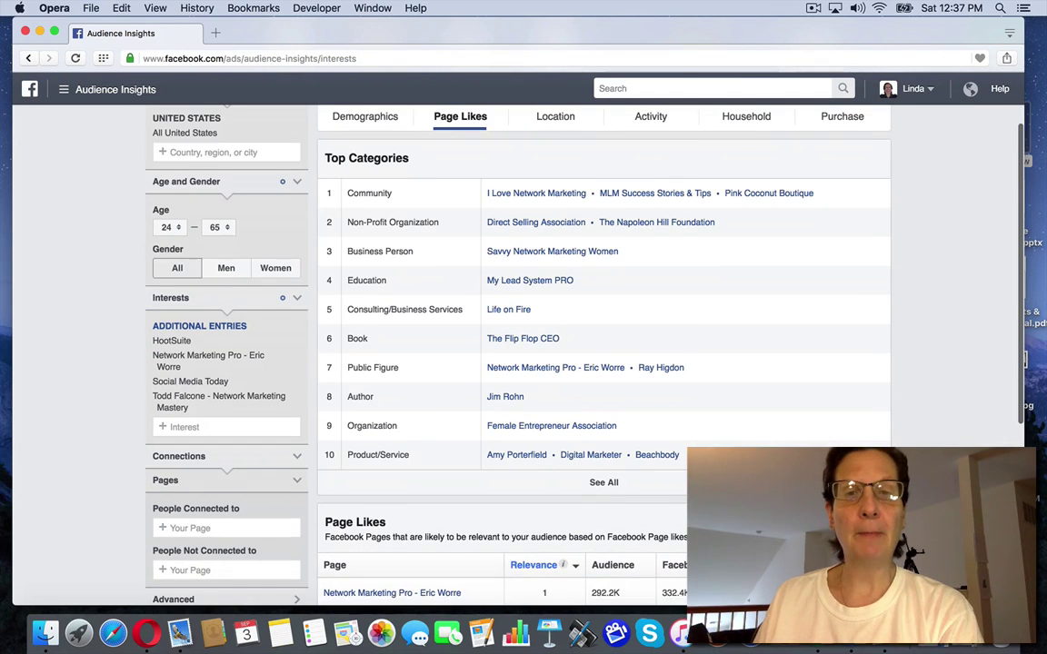
scroll(527, 345, down, 5)
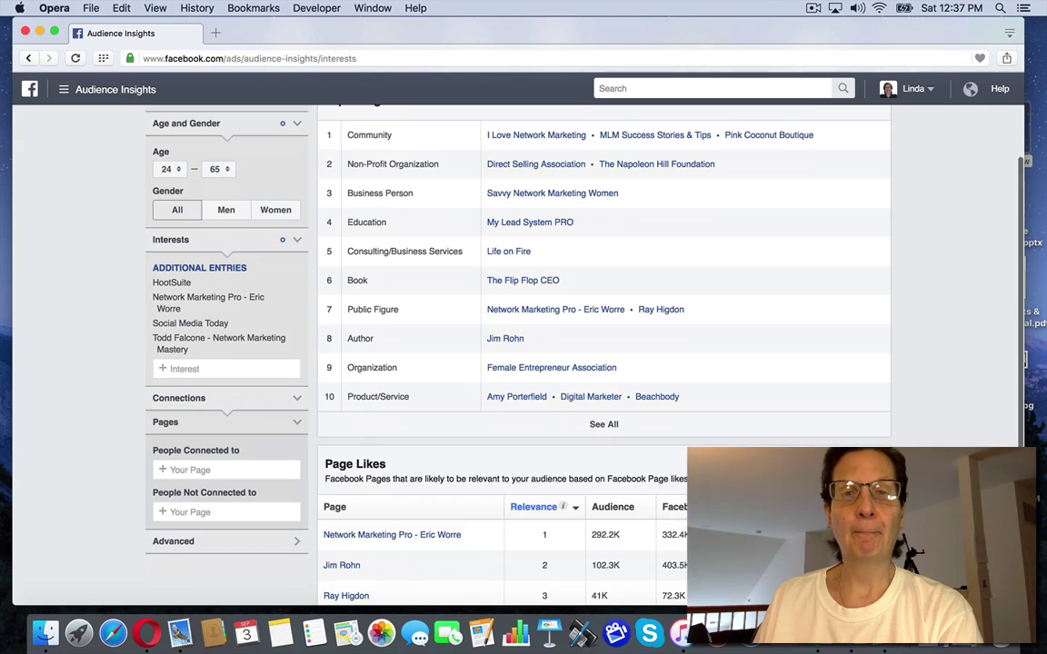
scroll(527, 345, down, 8)
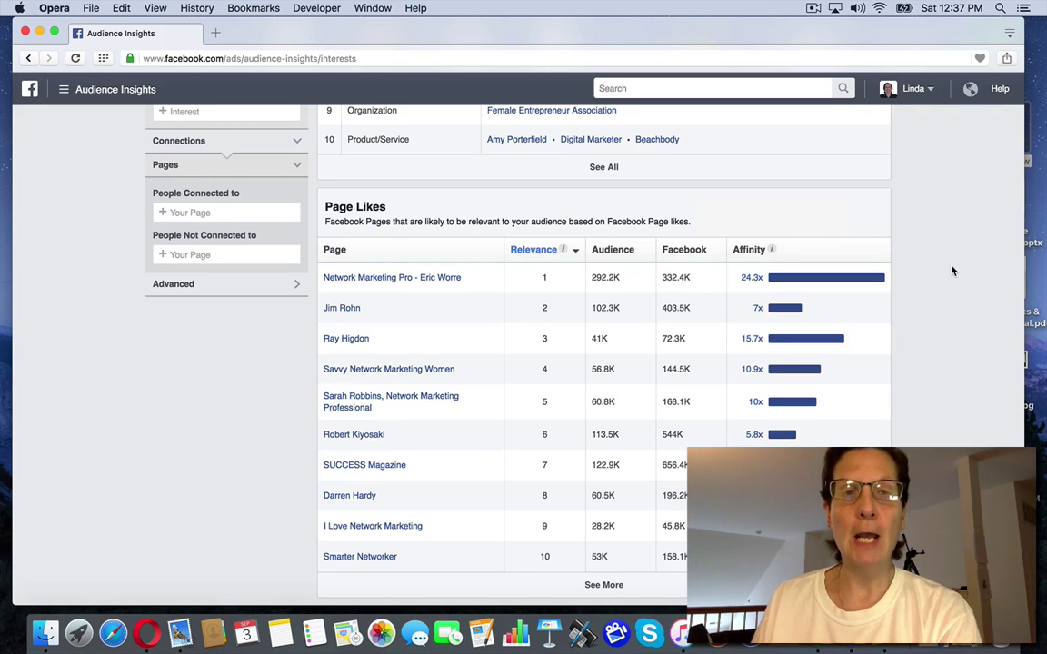
mouse_move(763, 280)
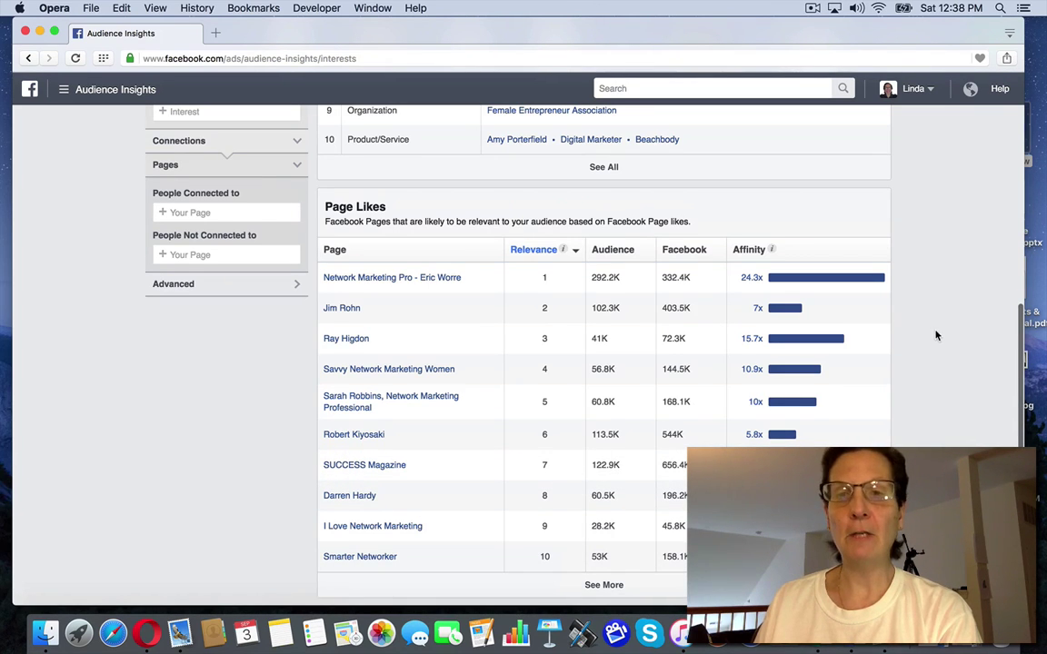
scroll(919, 324, up, 2)
scroll(919, 325, up, 5)
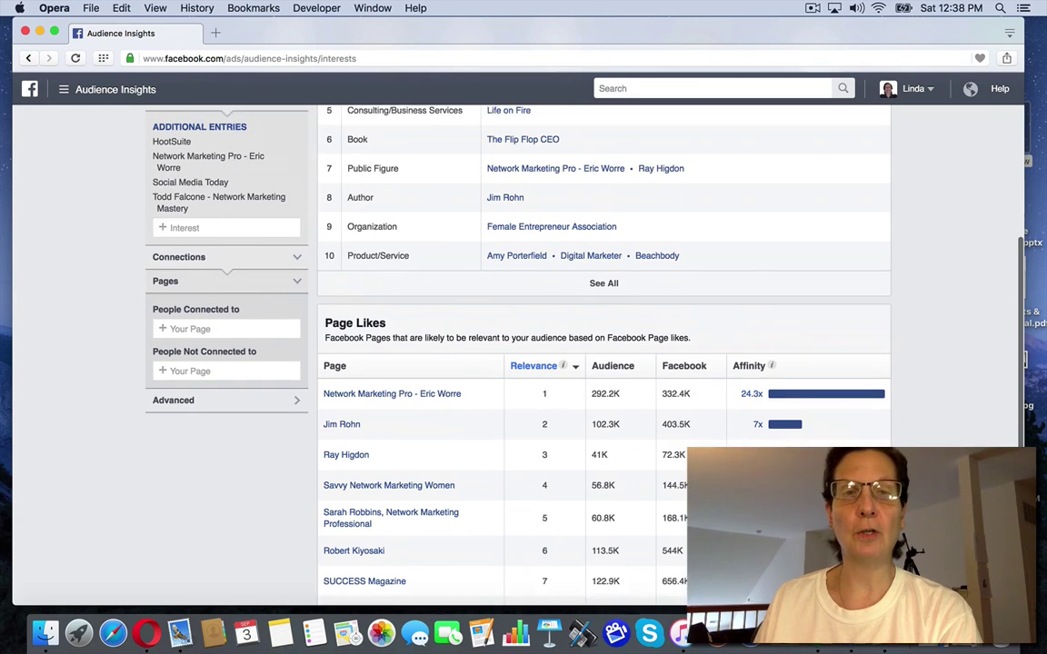
scroll(919, 325, up, 6)
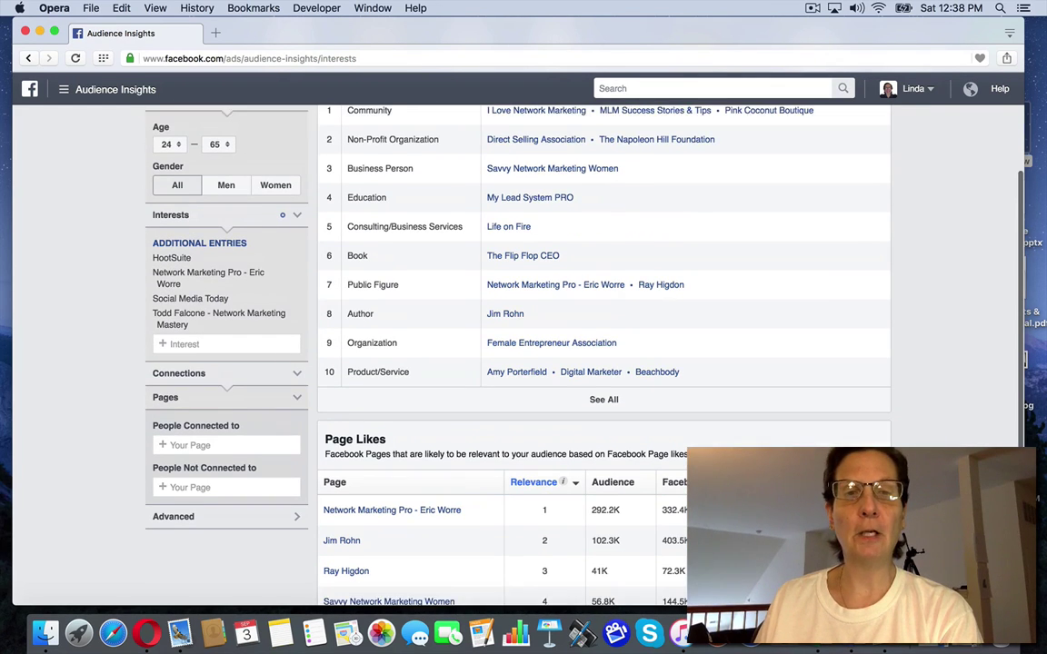
scroll(920, 325, up, 1)
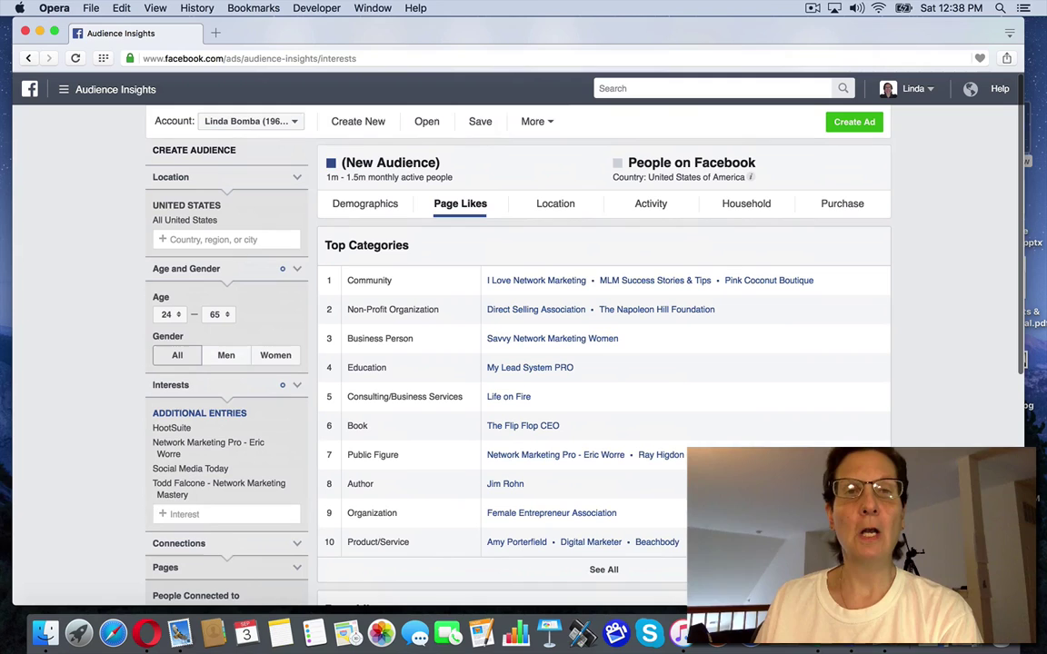
scroll(916, 276, down, 1)
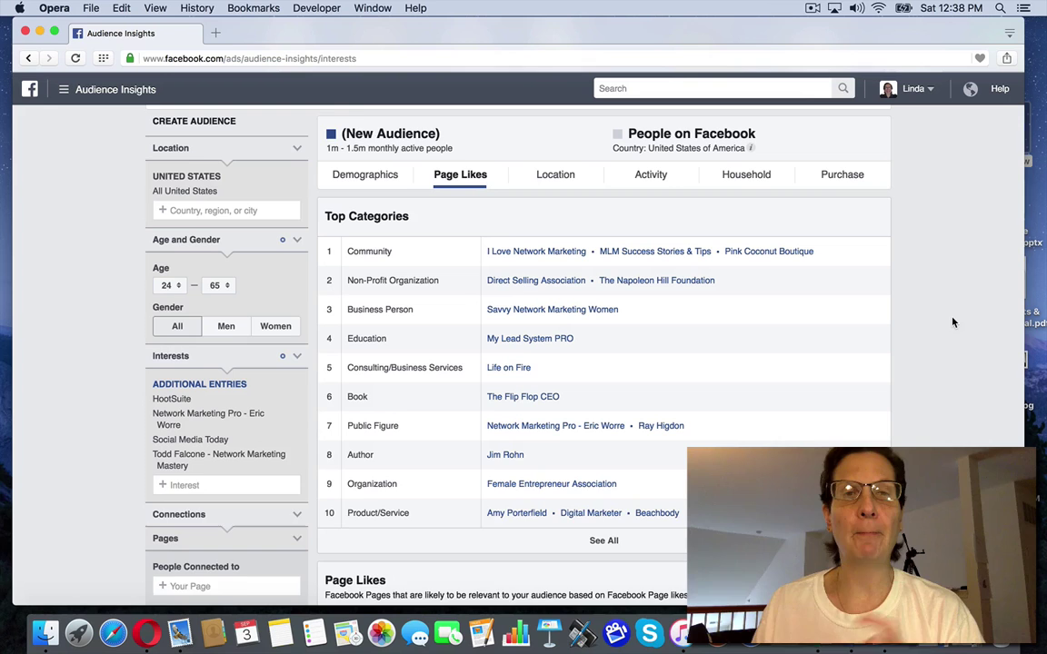
scroll(952, 322, up, 1)
scroll(603, 354, down, 5)
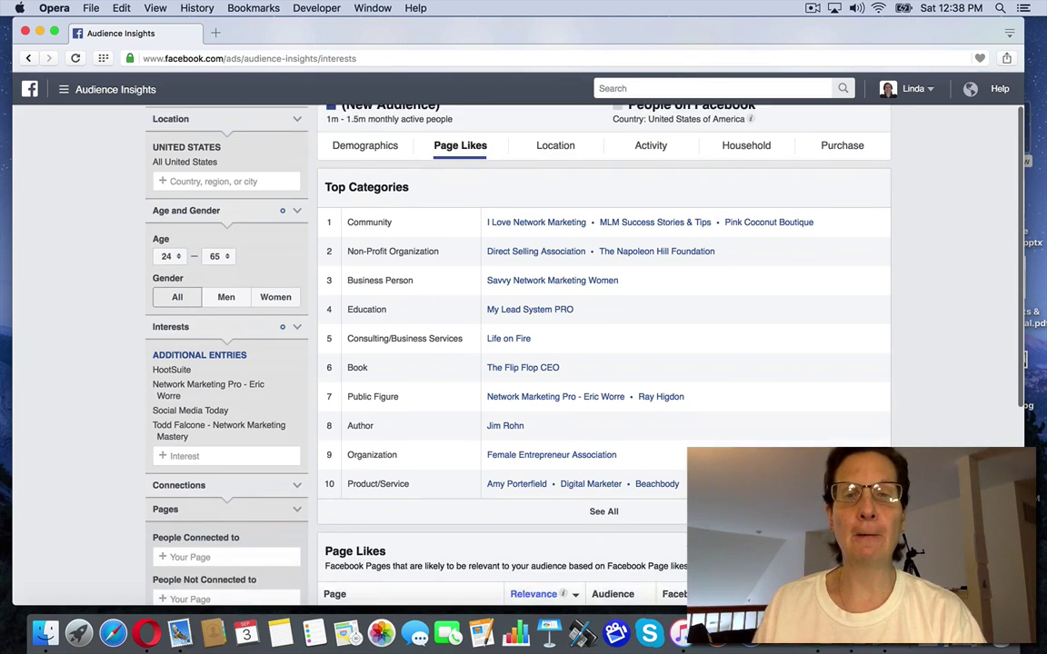
scroll(477, 372, up, 2)
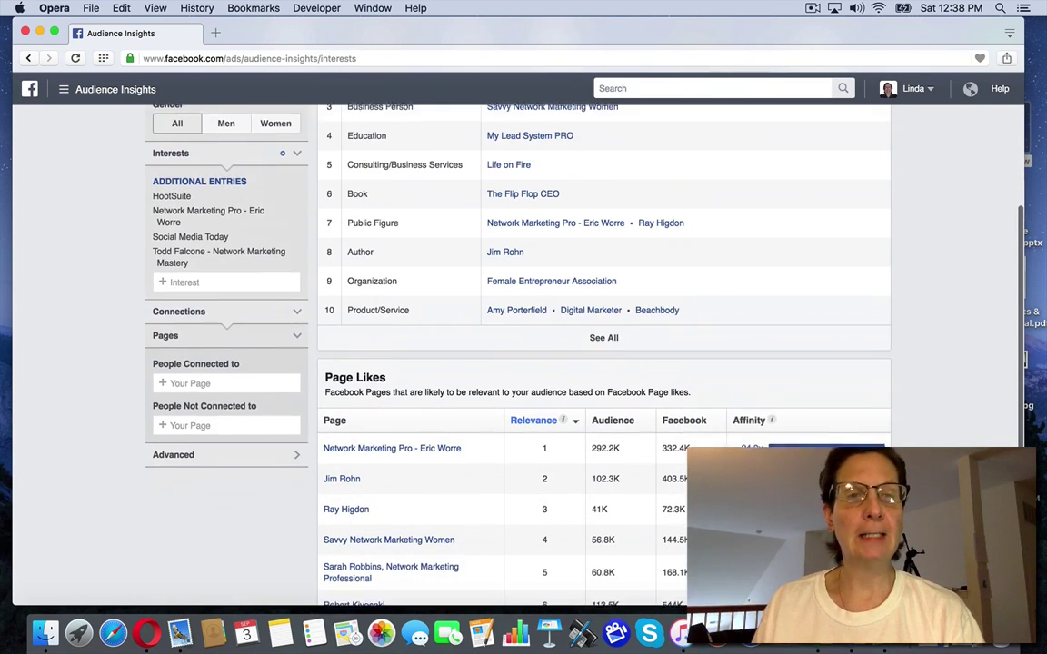
- Filter income to $75,000–$100,000 and $100,000–$125,000, shrinking the audience to 150K–200K
click(173, 482)
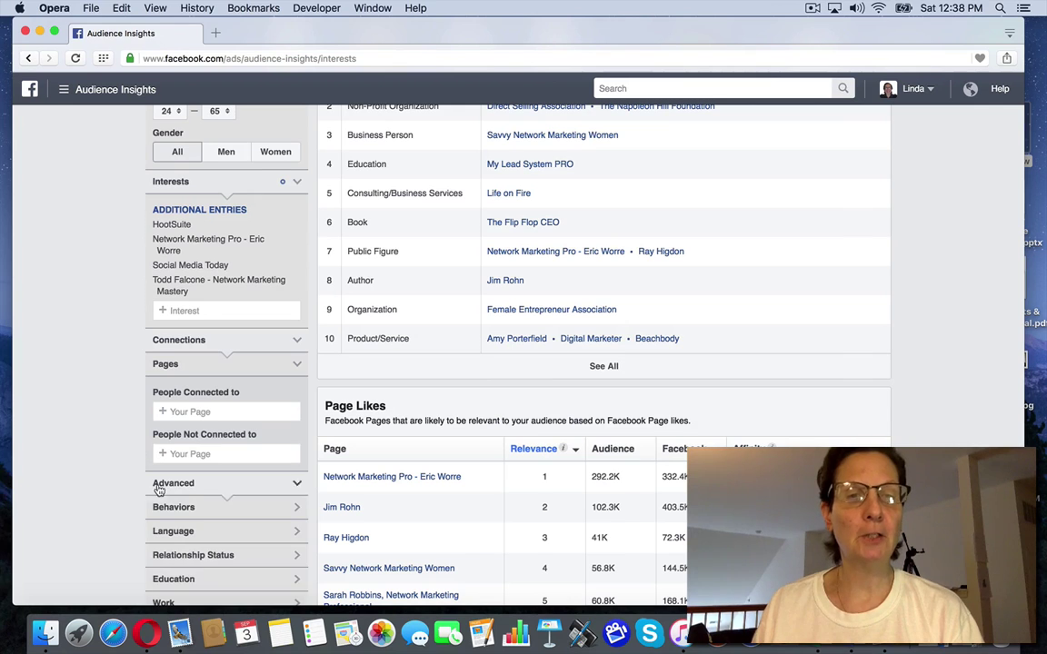
scroll(83, 481, down, 1)
scroll(527, 354, down, 4)
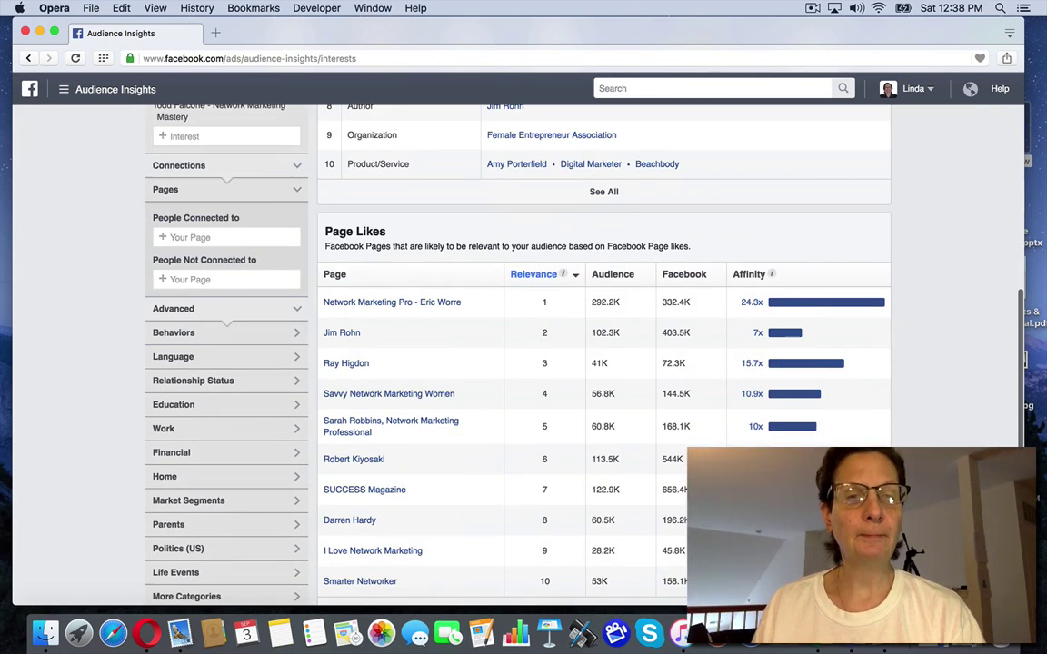
click(185, 452)
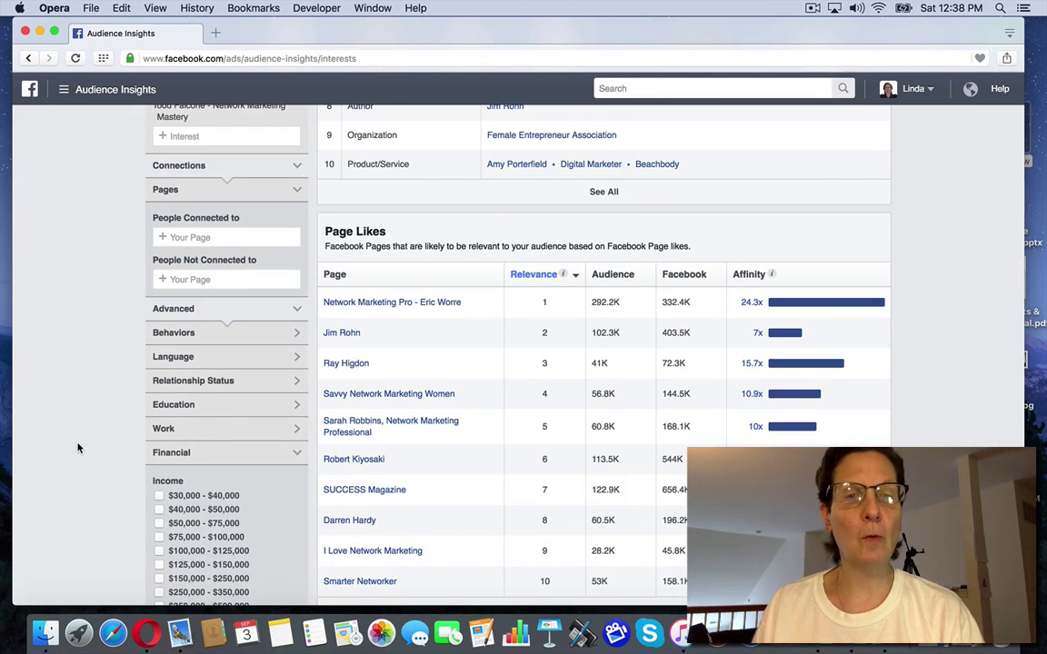
scroll(78, 448, down, 4)
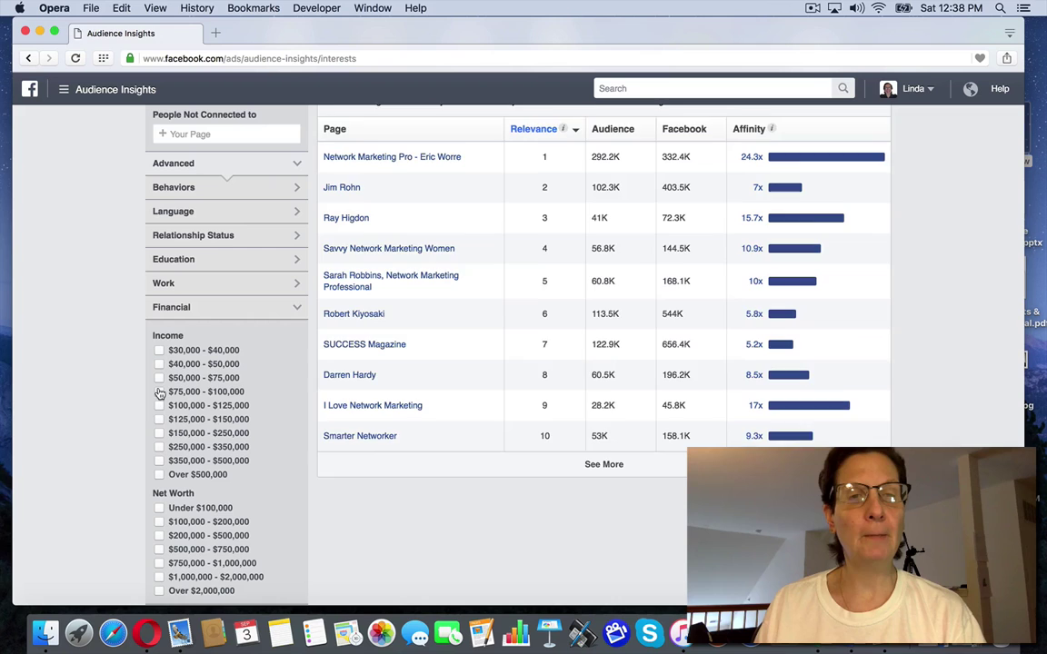
click(159, 392)
click(159, 406)
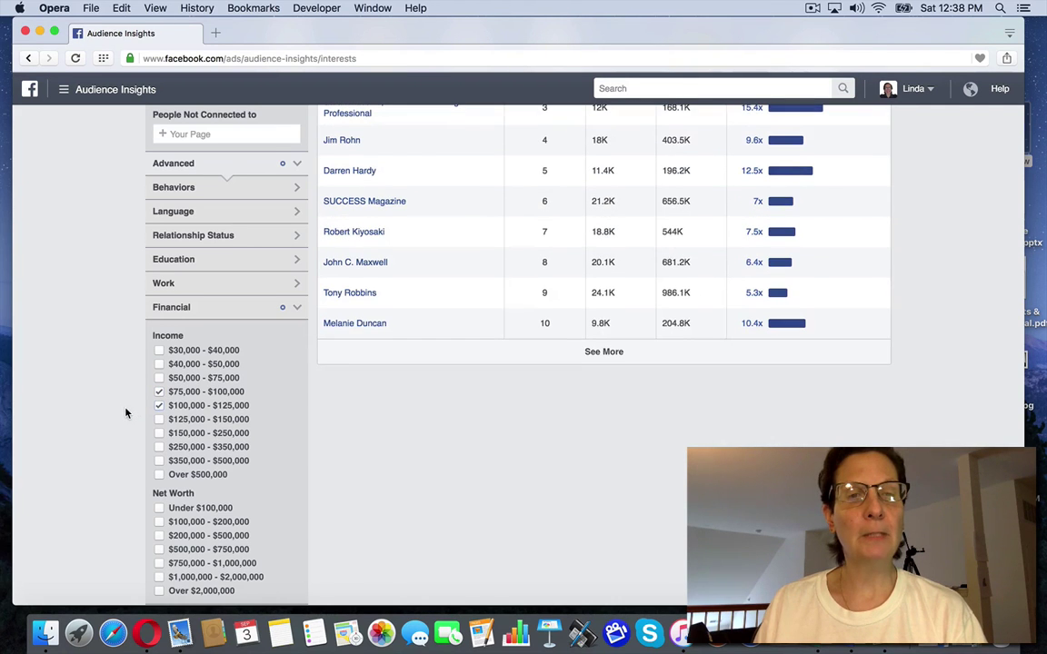
scroll(124, 400, up, 10)
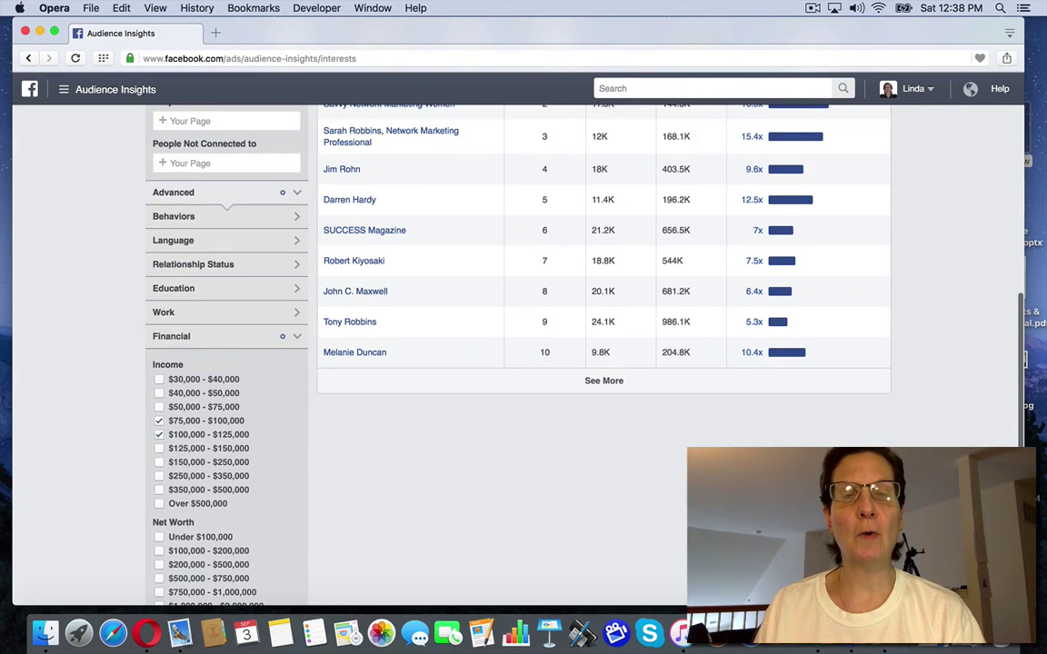
scroll(527, 355, up, 1)
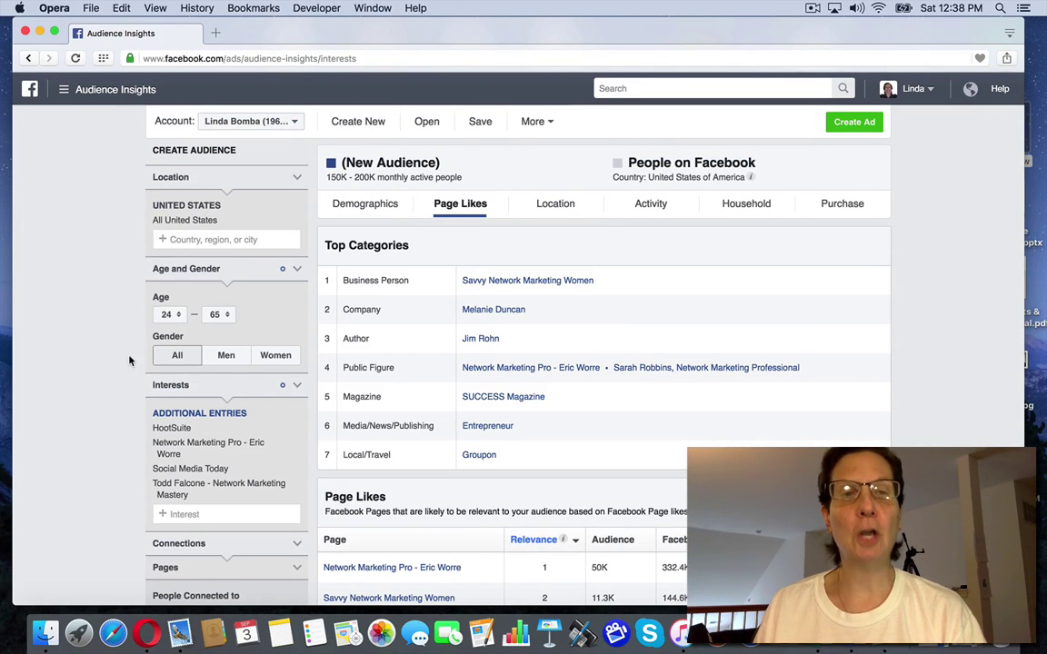
- Add Savvy Network Marketing Women and Ray Higdon as interests
scroll(128, 366, down, 3)
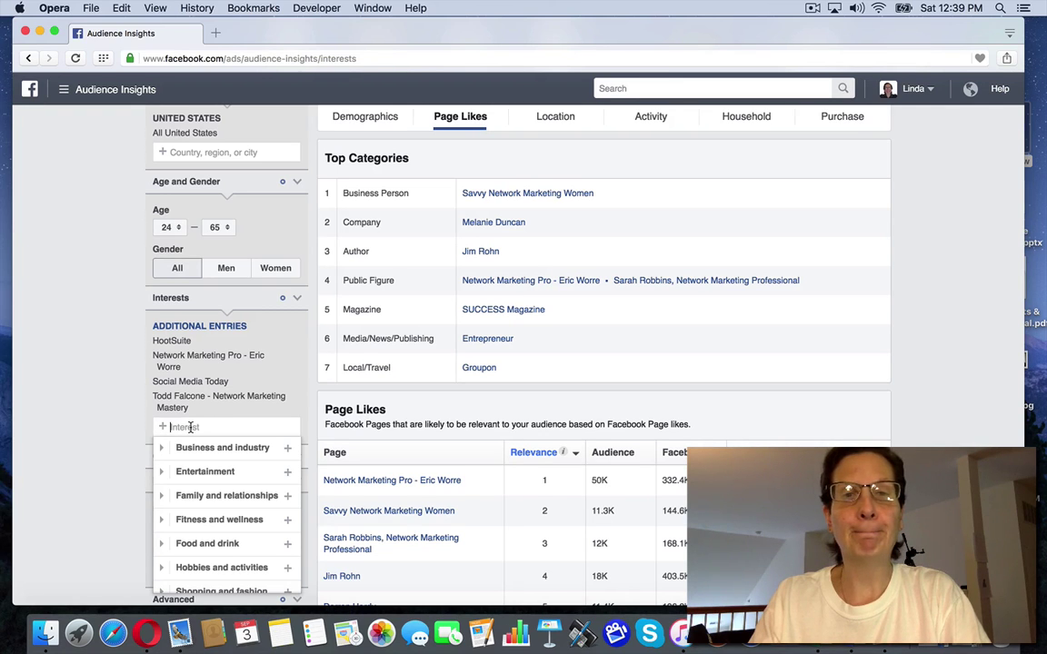
text(Savvy)
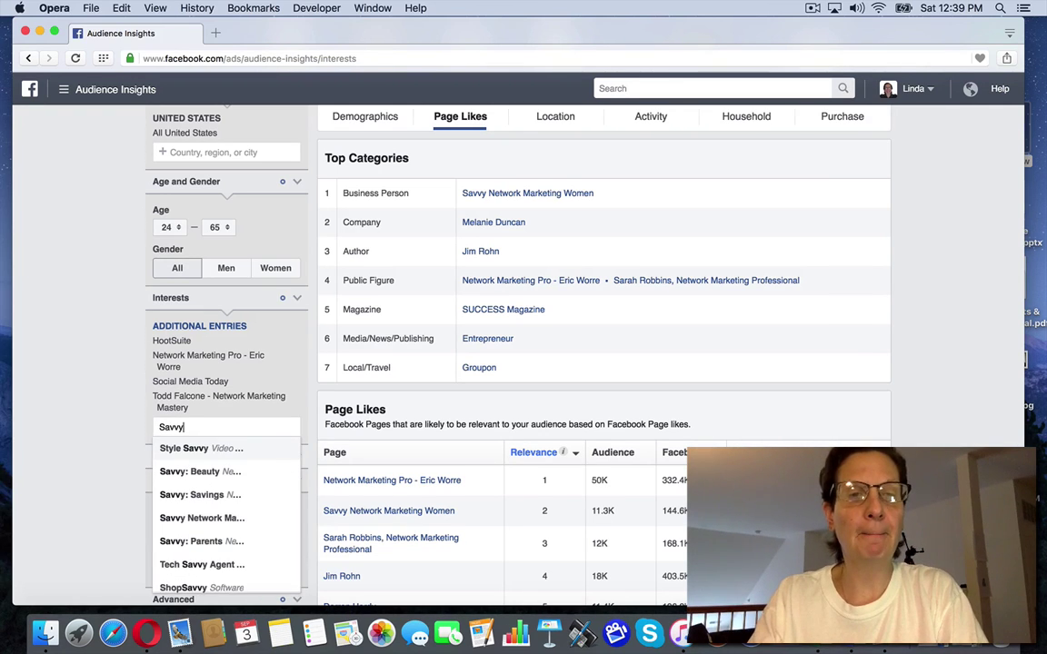
text(Network)
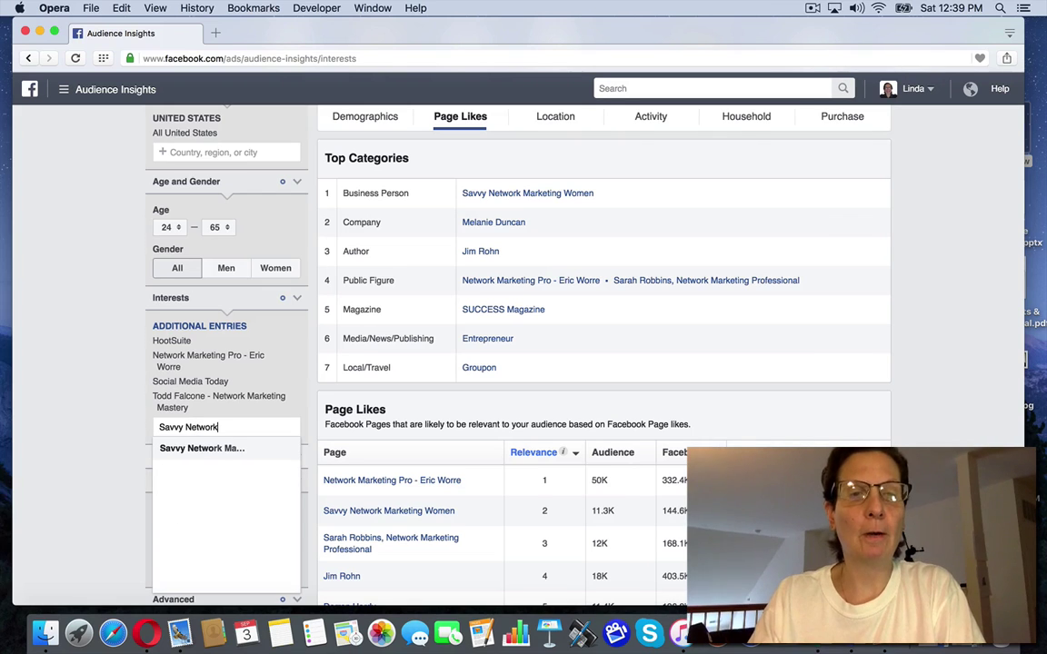
click(198, 445)
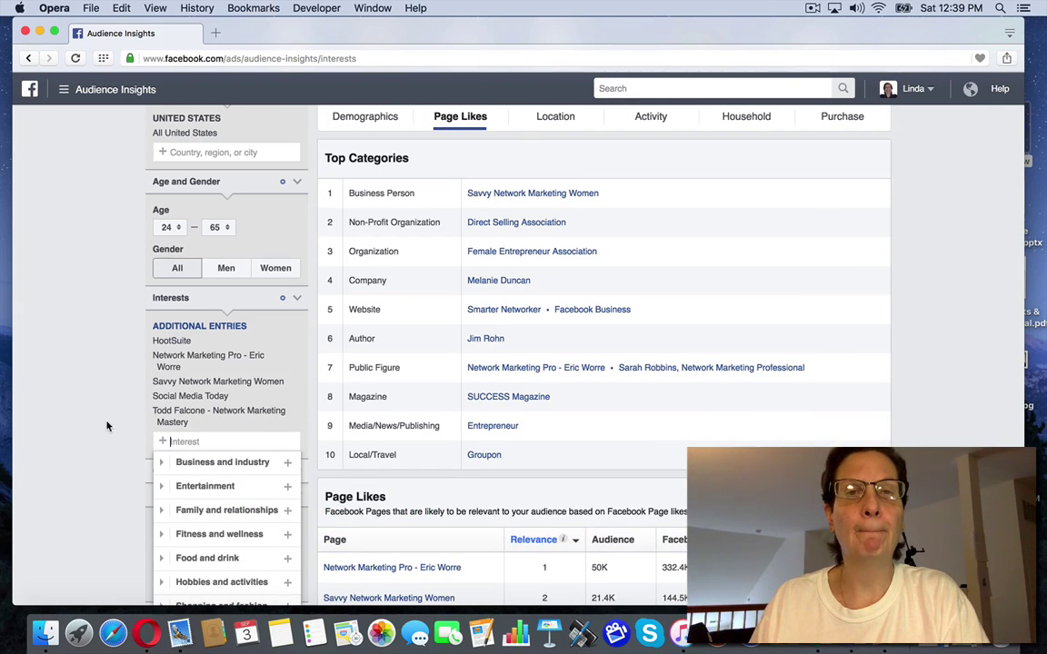
click(106, 426)
scroll(105, 426, up, 1)
scroll(509, 363, up, 2)
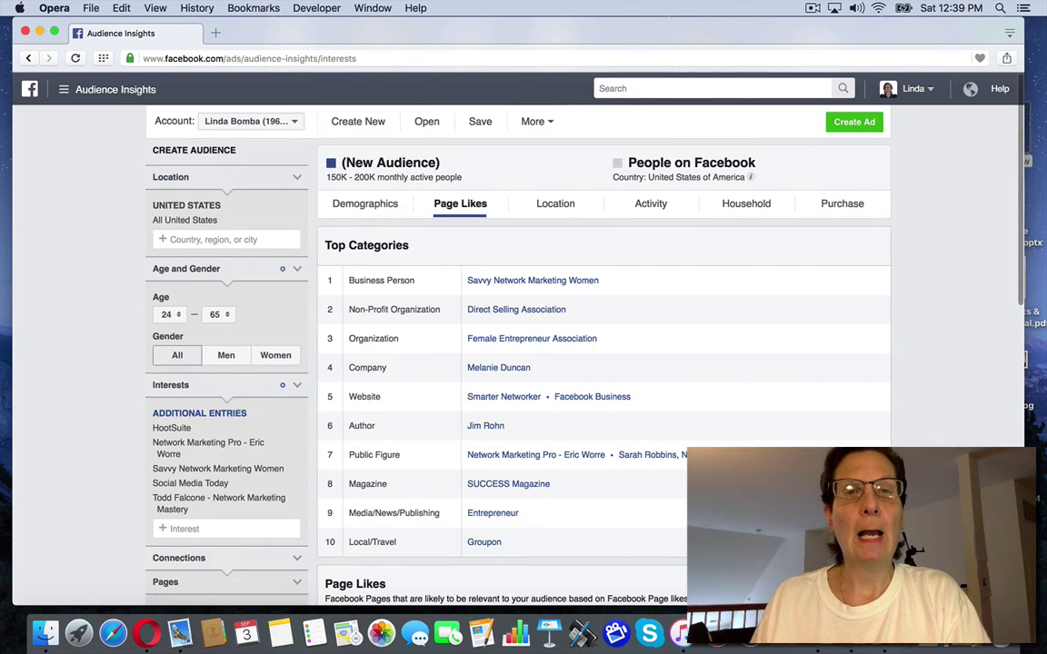
scroll(509, 363, down, 4)
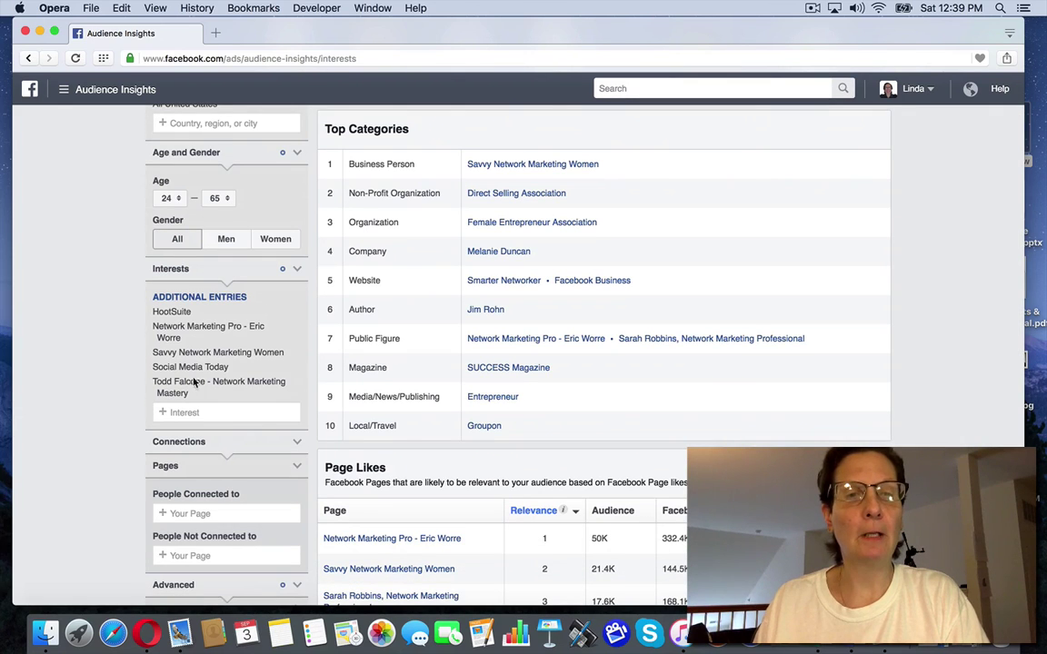
click(188, 412)
text(Ray )
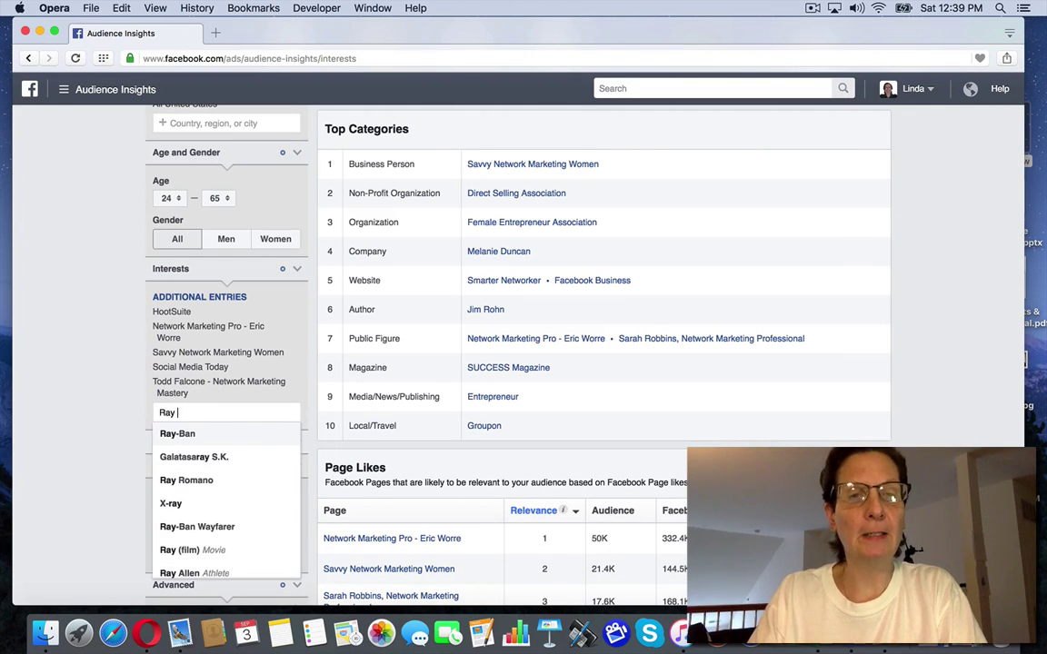
text(Higdon)
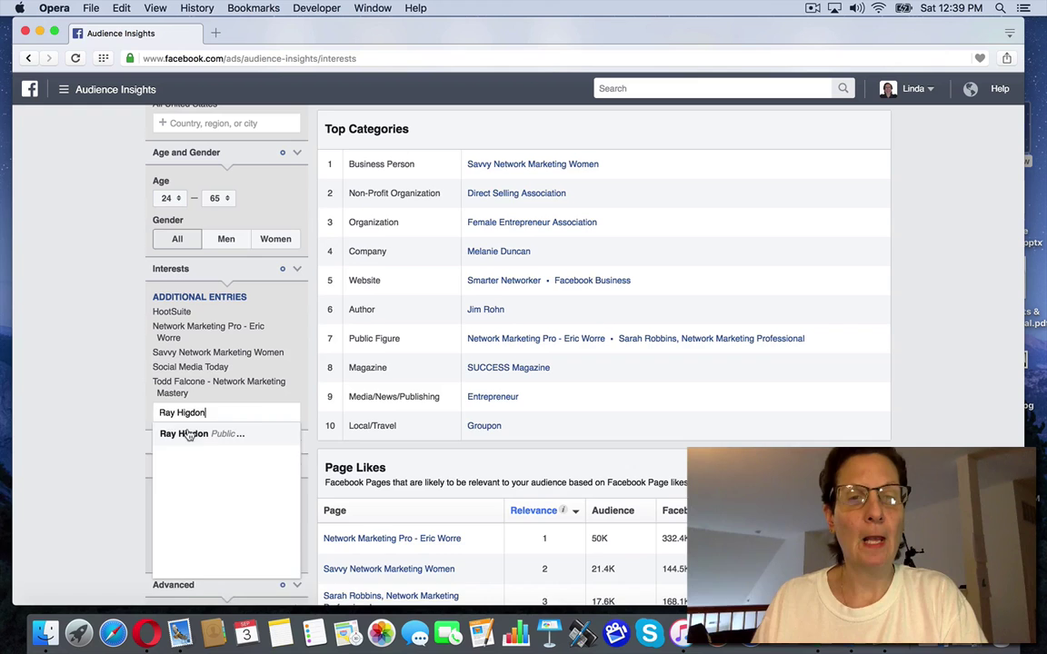
click(188, 435)
click(52, 449)
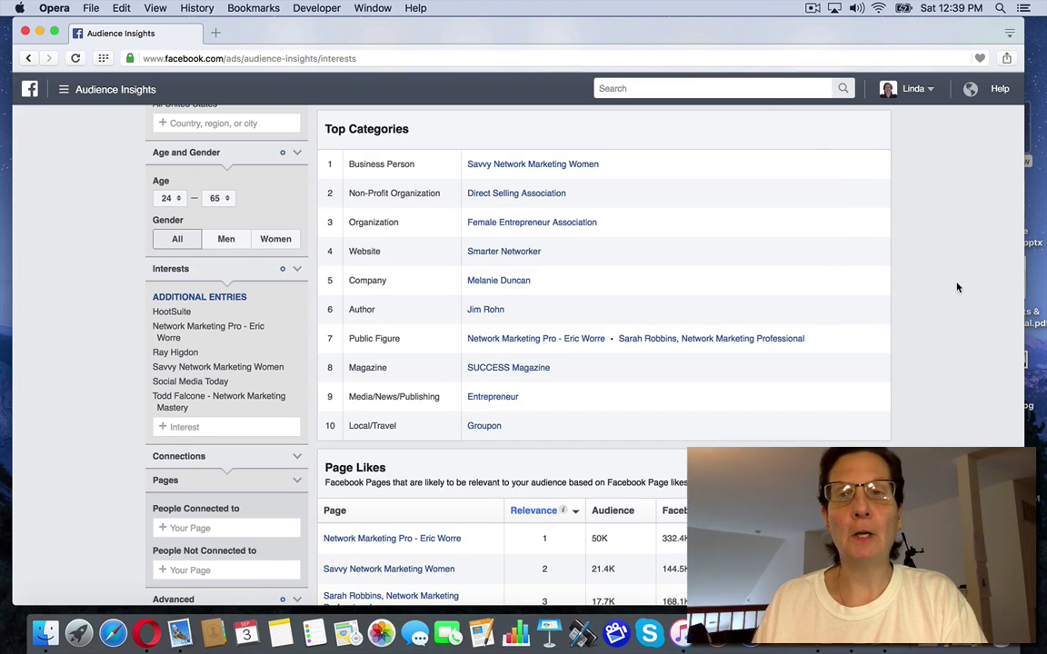
- Scroll through the Page Likes affinity table to review the refined audience's pages
scroll(955, 272, up, 2)
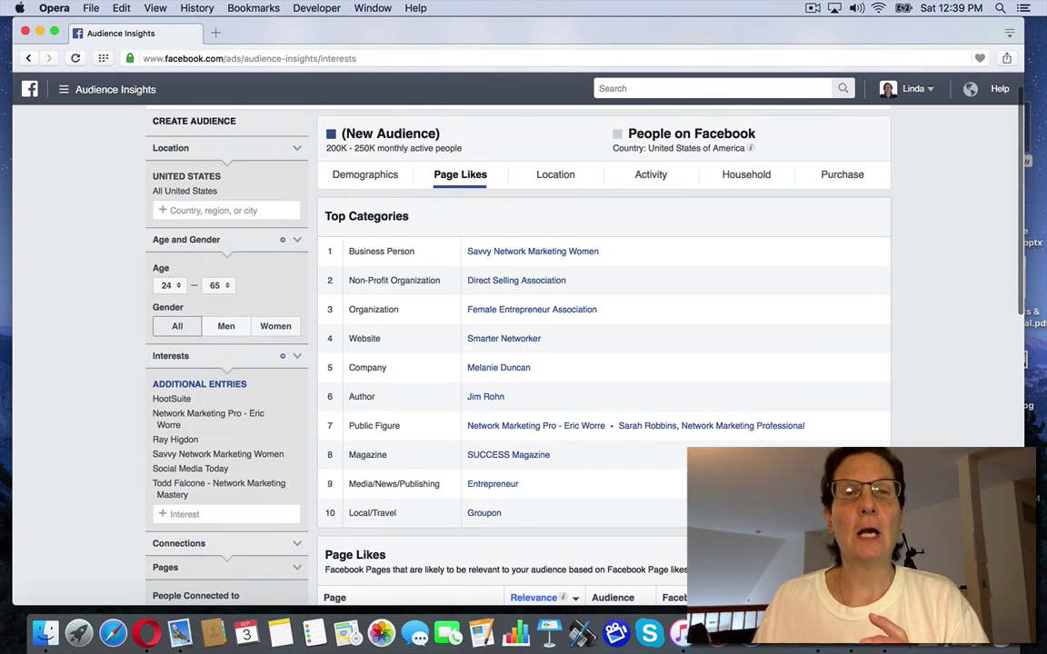
scroll(600, 363, down, 5)
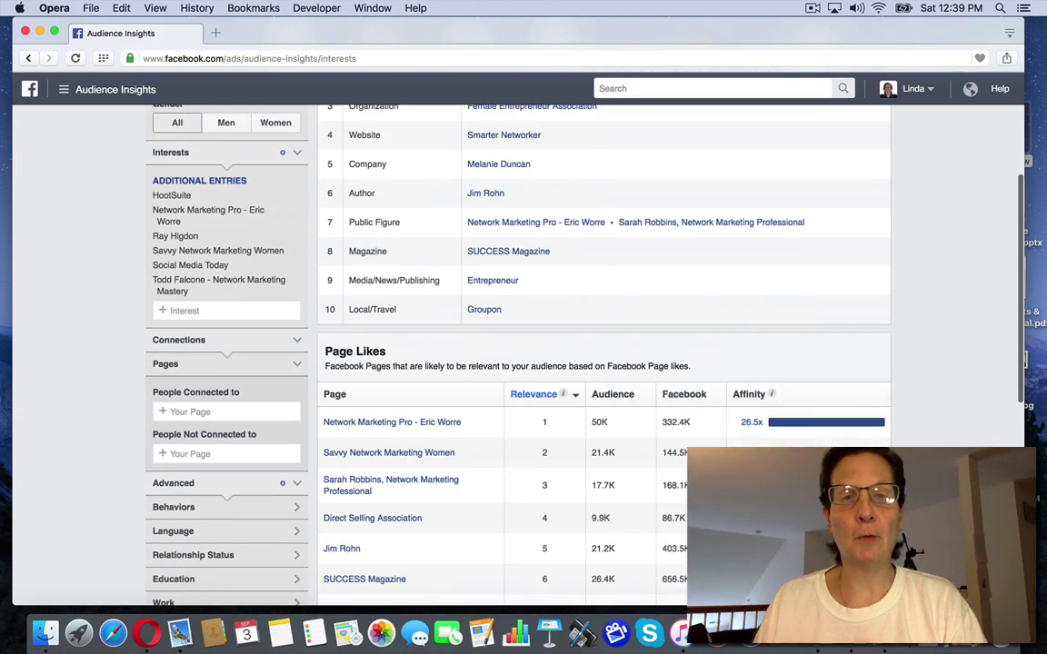
scroll(600, 363, down, 2)
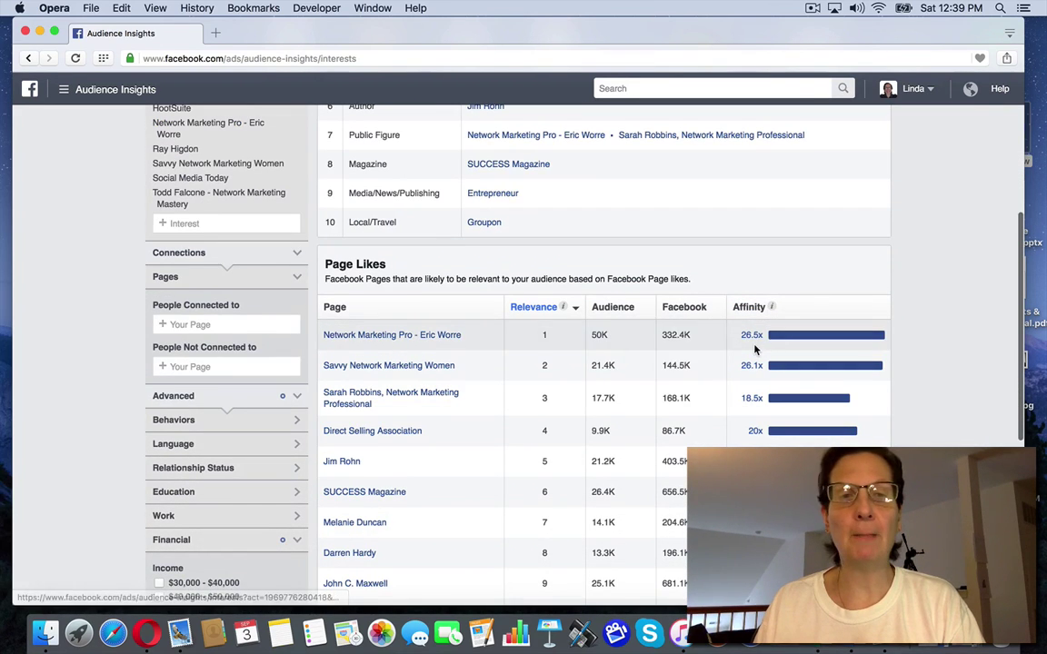
mouse_move(753, 335)
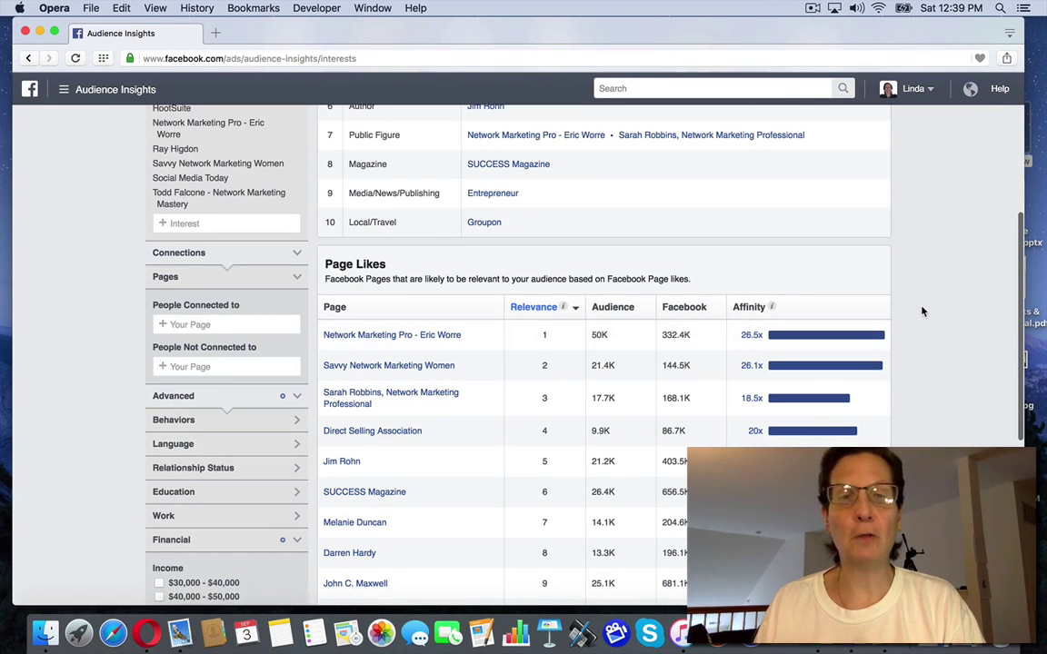
scroll(921, 311, up, 5)
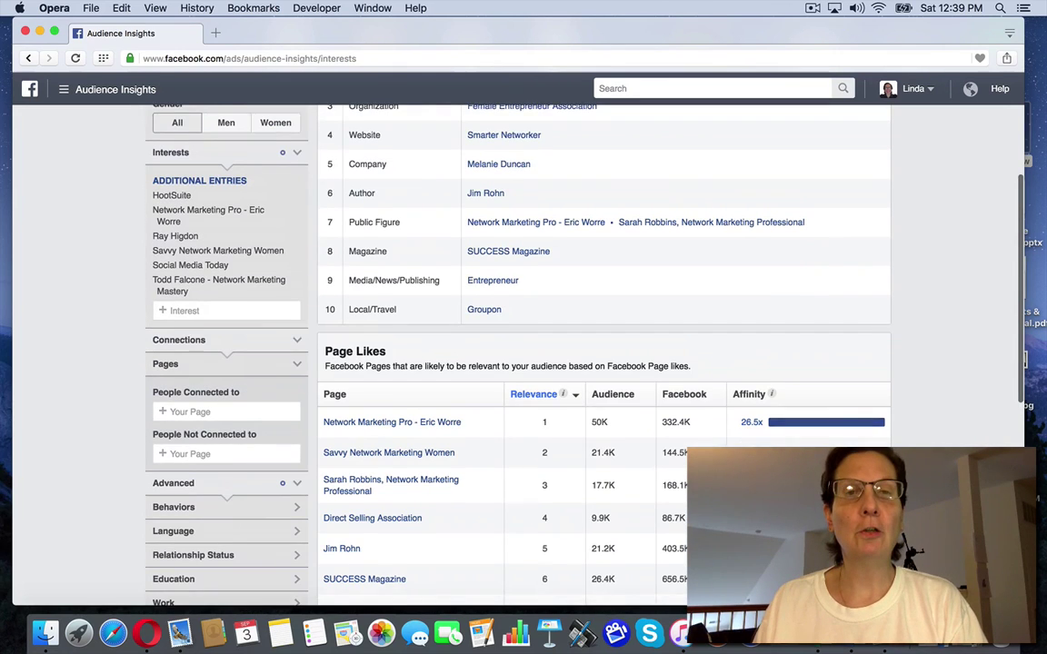
scroll(600, 318, up, 1)
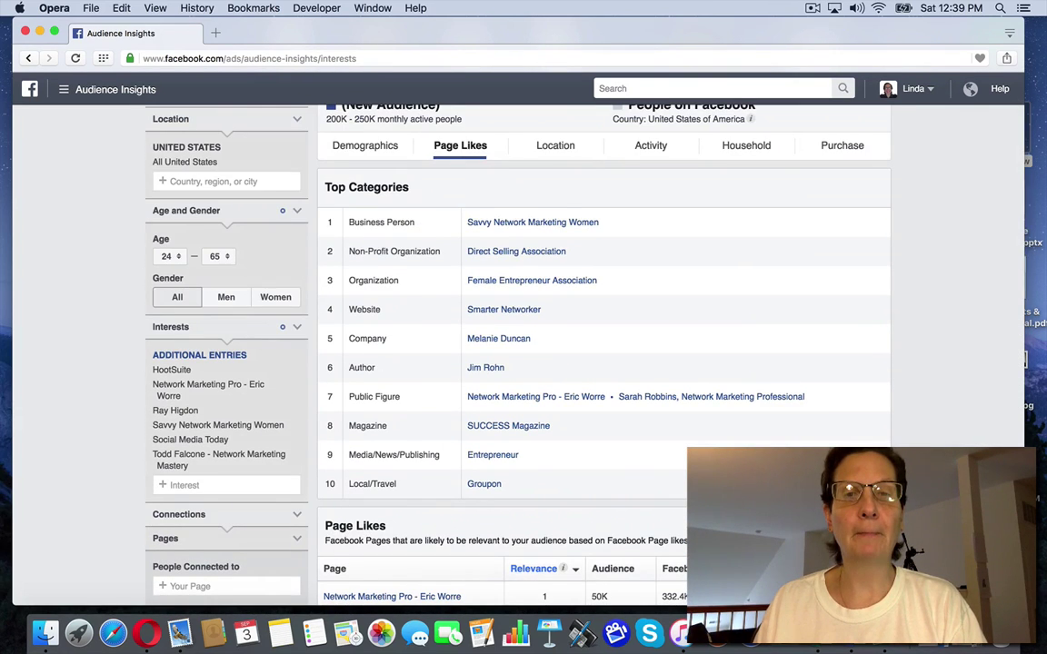
scroll(600, 345, up, 1)
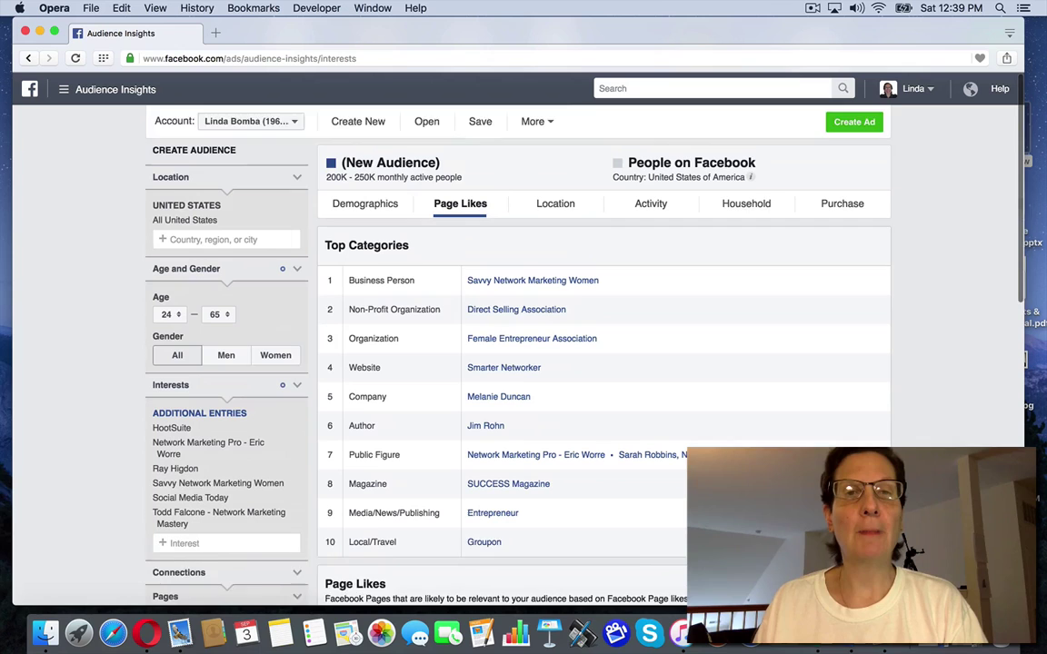
scroll(600, 345, down, 8)
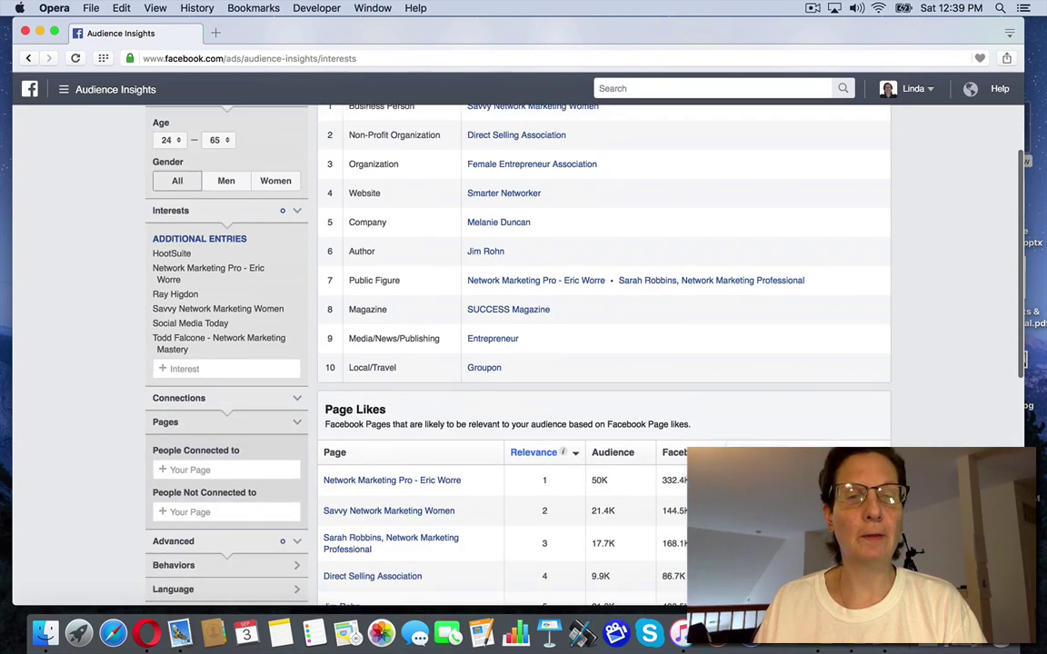
scroll(461, 451, down, 6)
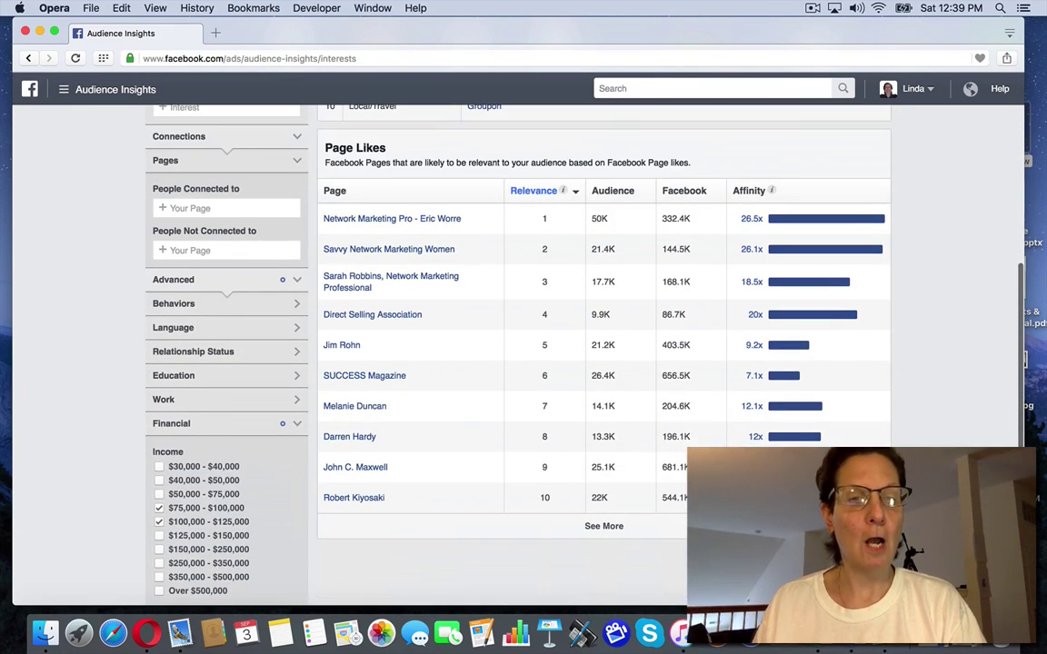
- Uncheck the $75,000–$100,000 income bracket, leaving 70K–80K monthly active people
click(159, 508)
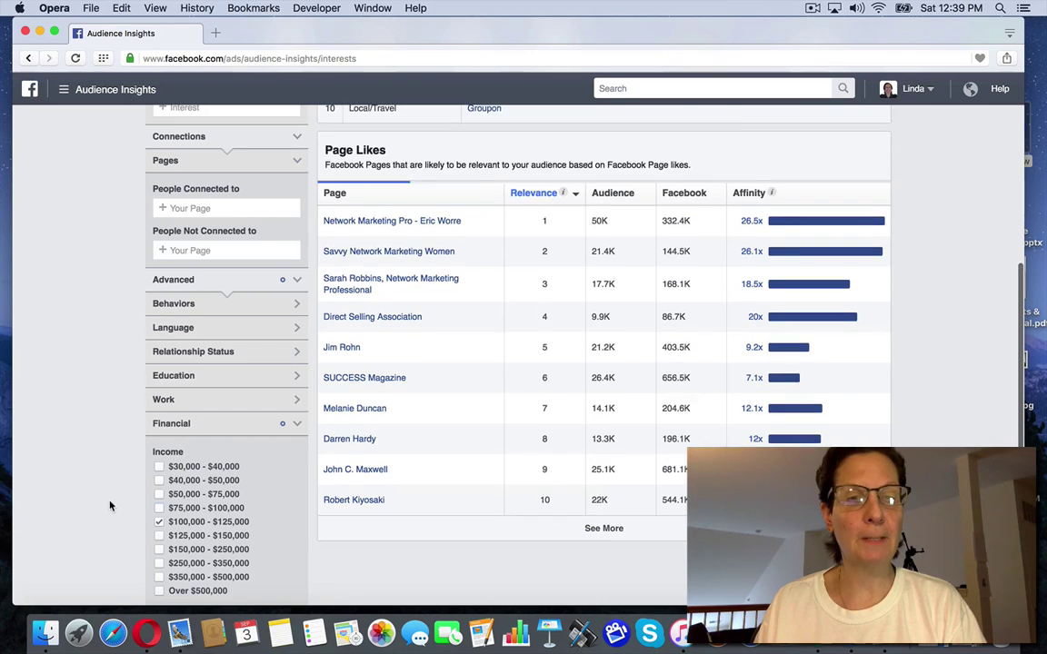
scroll(106, 493, up, 10)
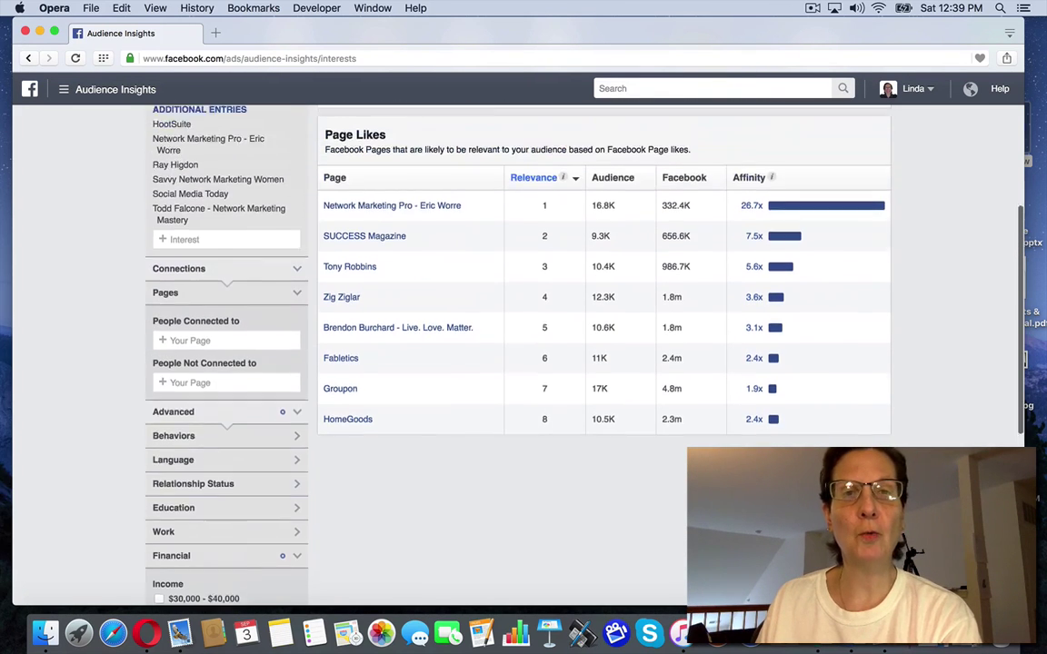
scroll(527, 355, up, 4)
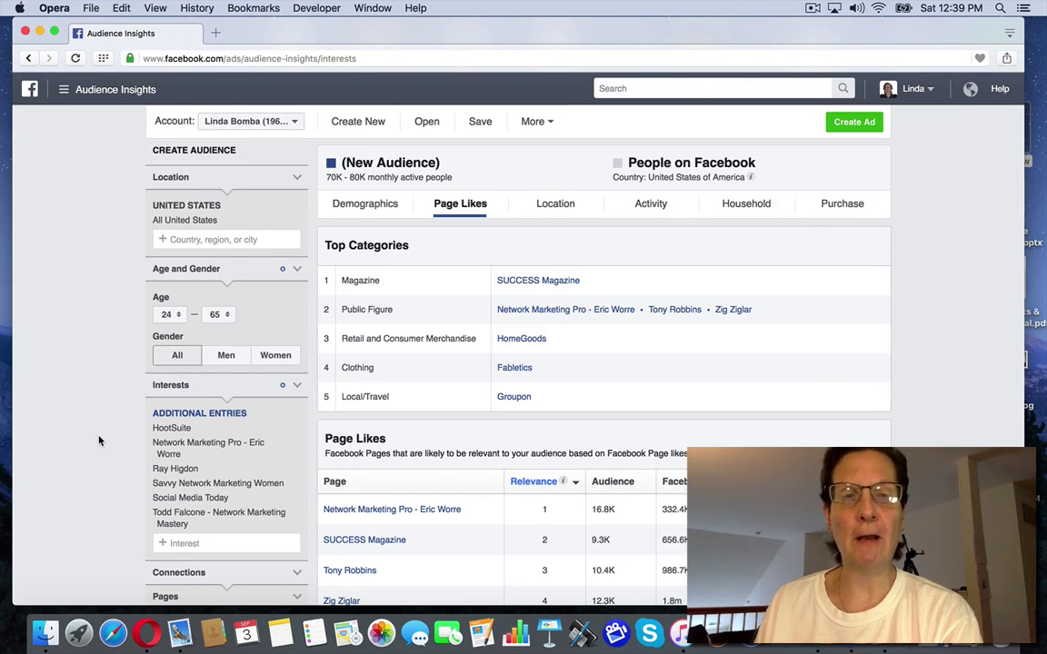
scroll(100, 441, down, 5)
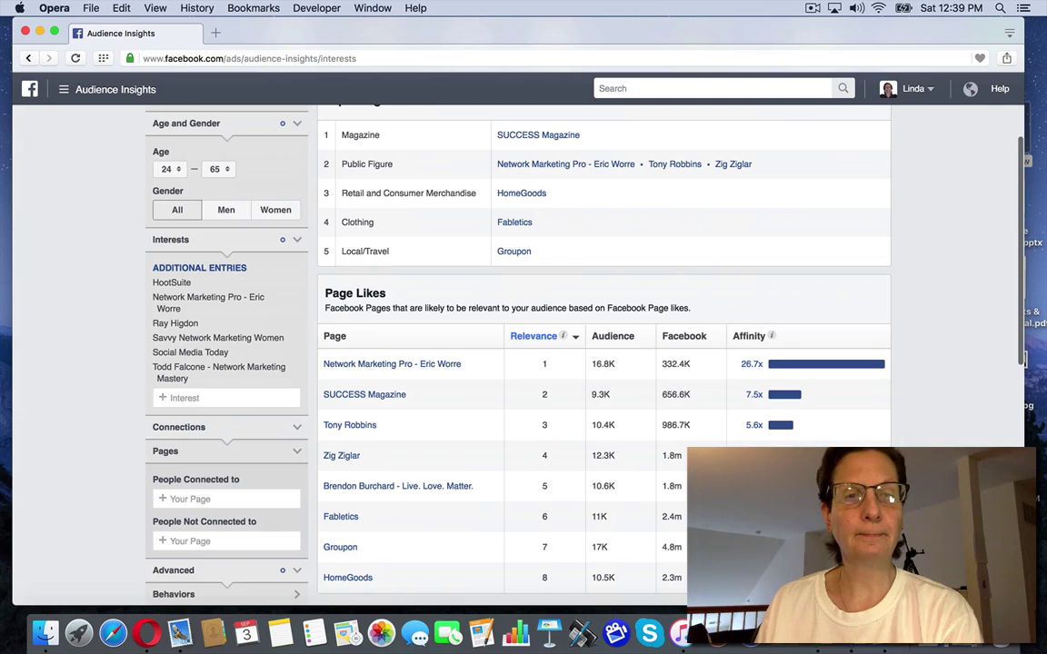
- Add Amy Porterfield as an interest entry
click(188, 398)
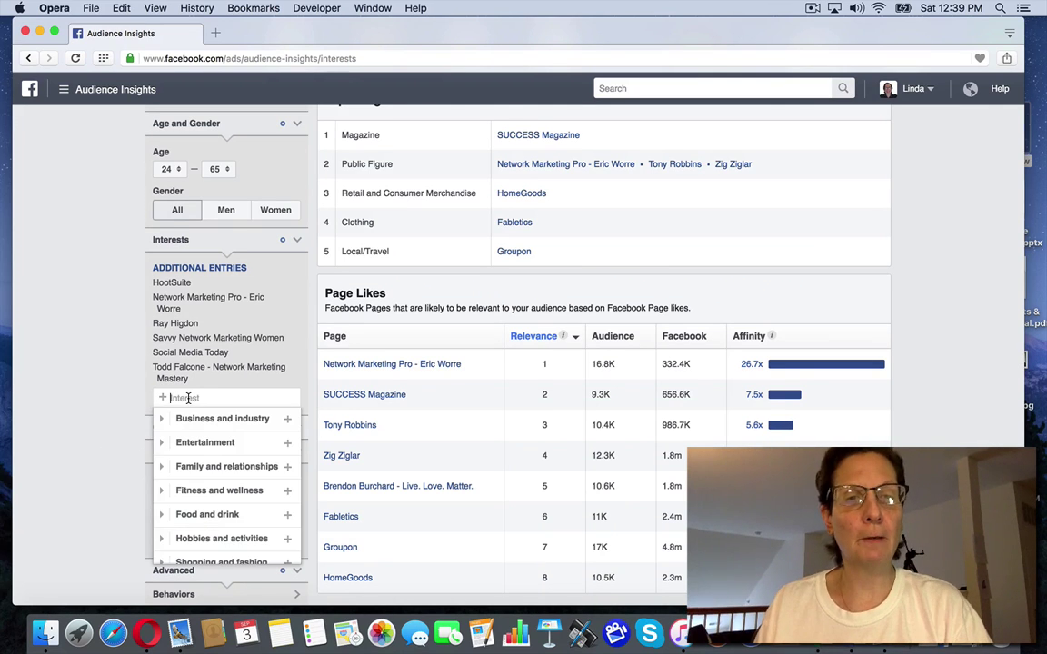
text(Am)
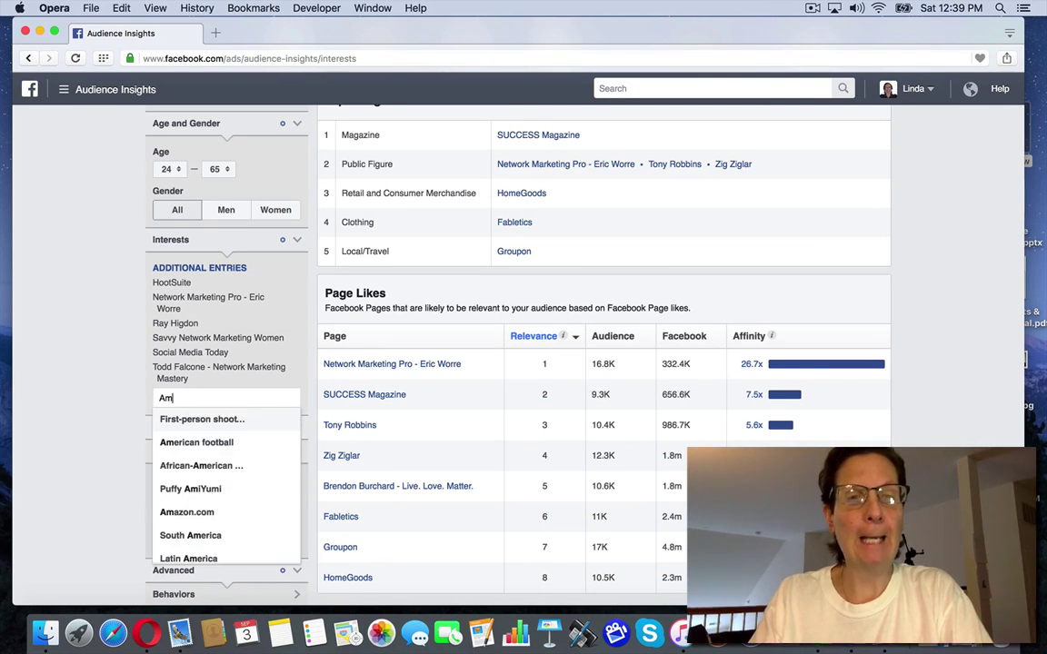
text(y Porterf)
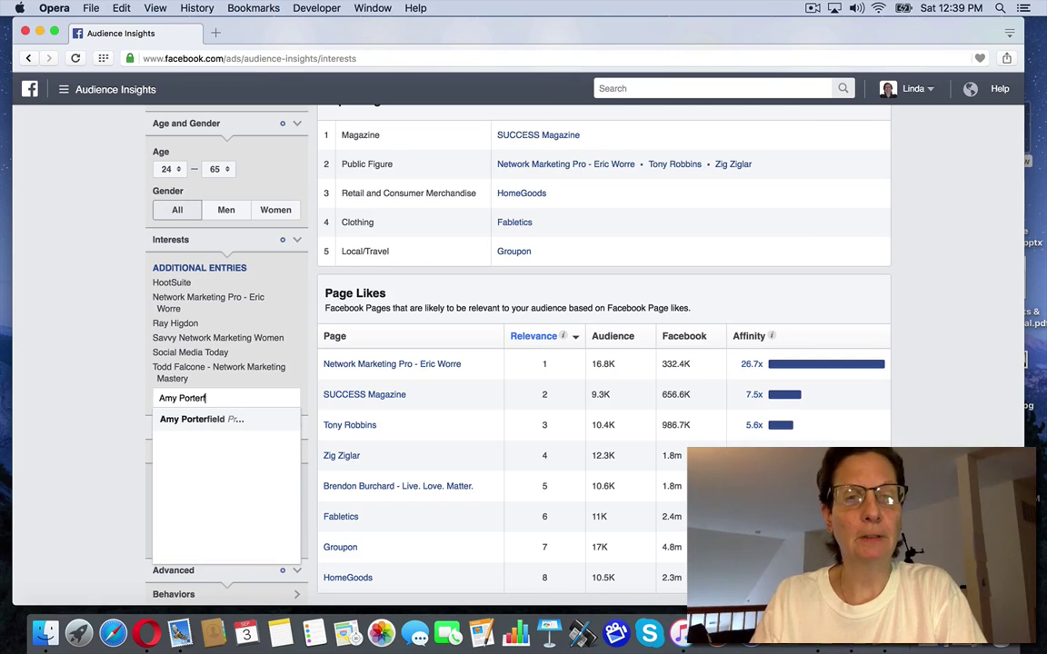
text(ield)
click(200, 418)
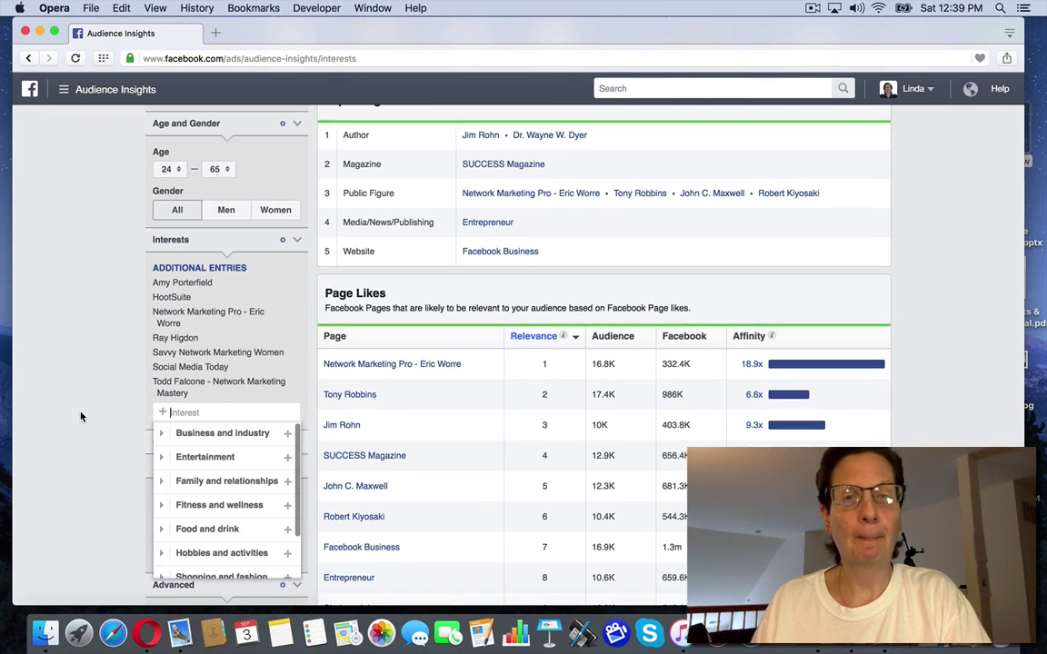
click(81, 416)
- Review the updated 90K–100K audience's Page Likes, led by Eric Worre
scroll(80, 417, up, 3)
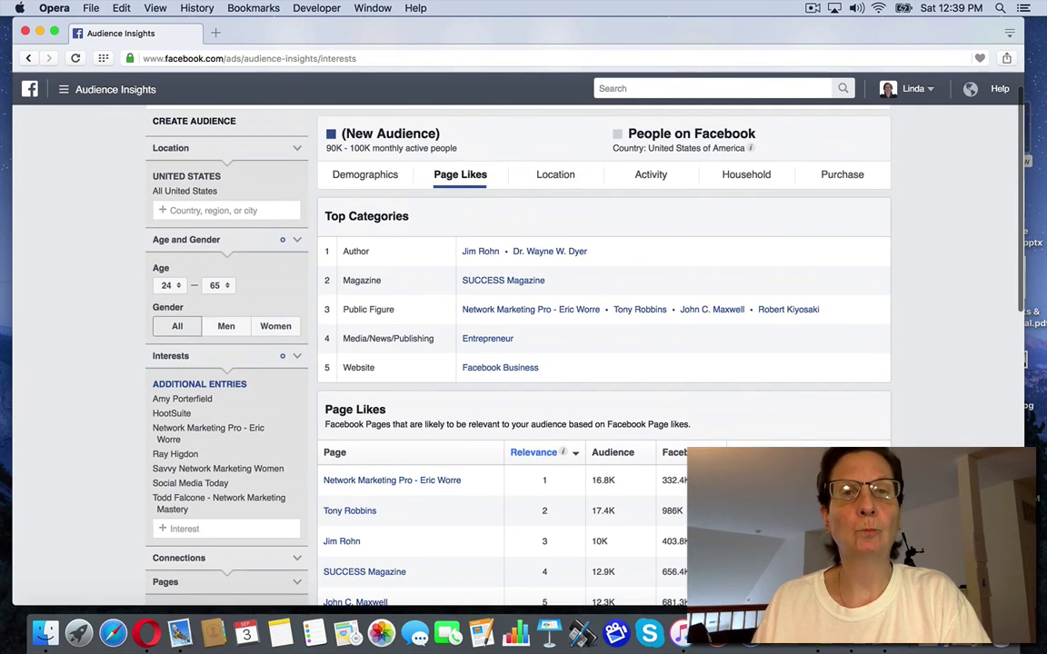
scroll(604, 355, down, 5)
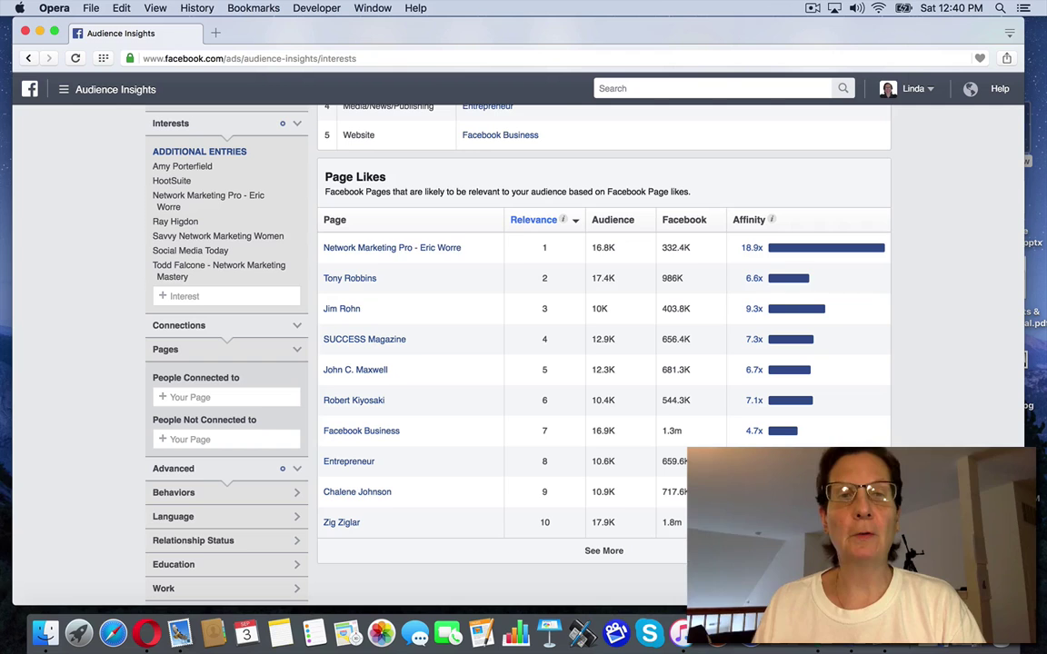
mouse_move(752, 257)
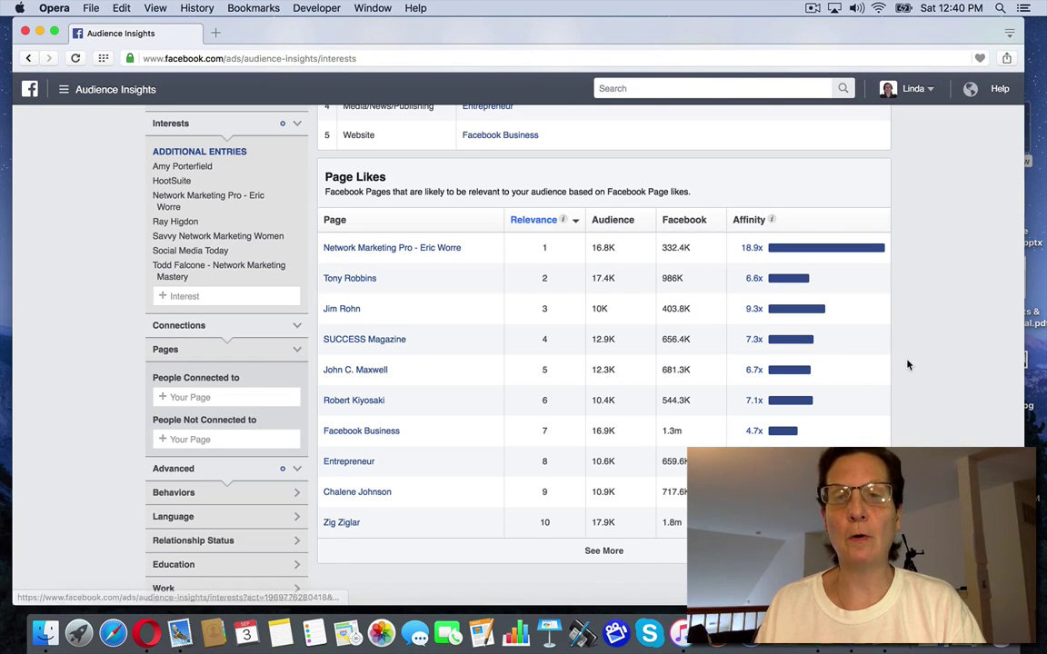
scroll(905, 371, up, 5)
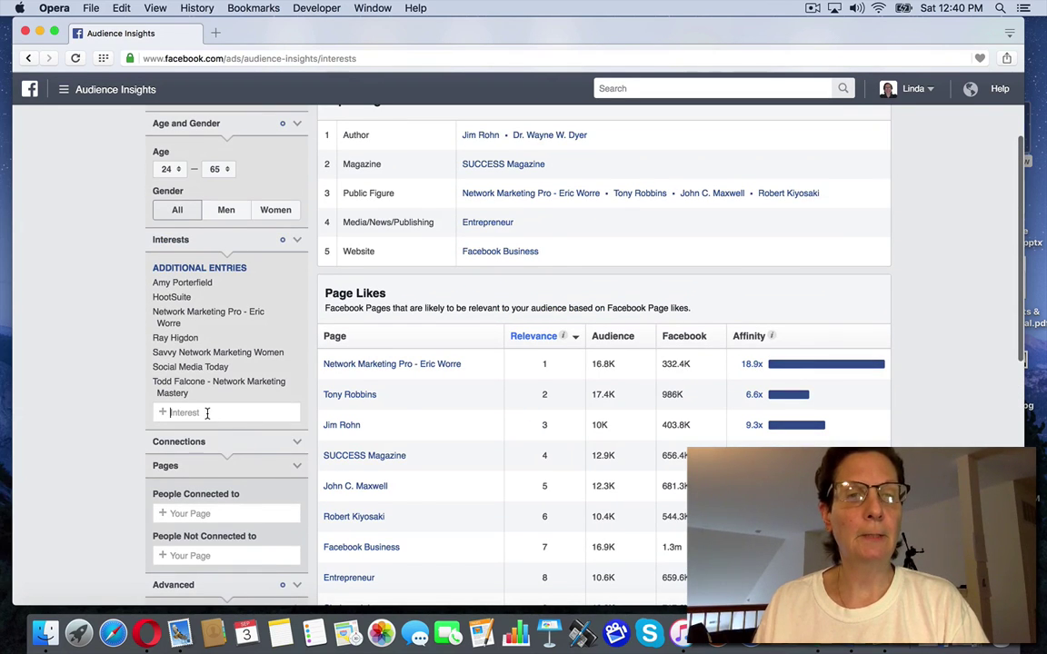
- Add Darren Hardy as an interest entry and review the updated results
click(208, 412)
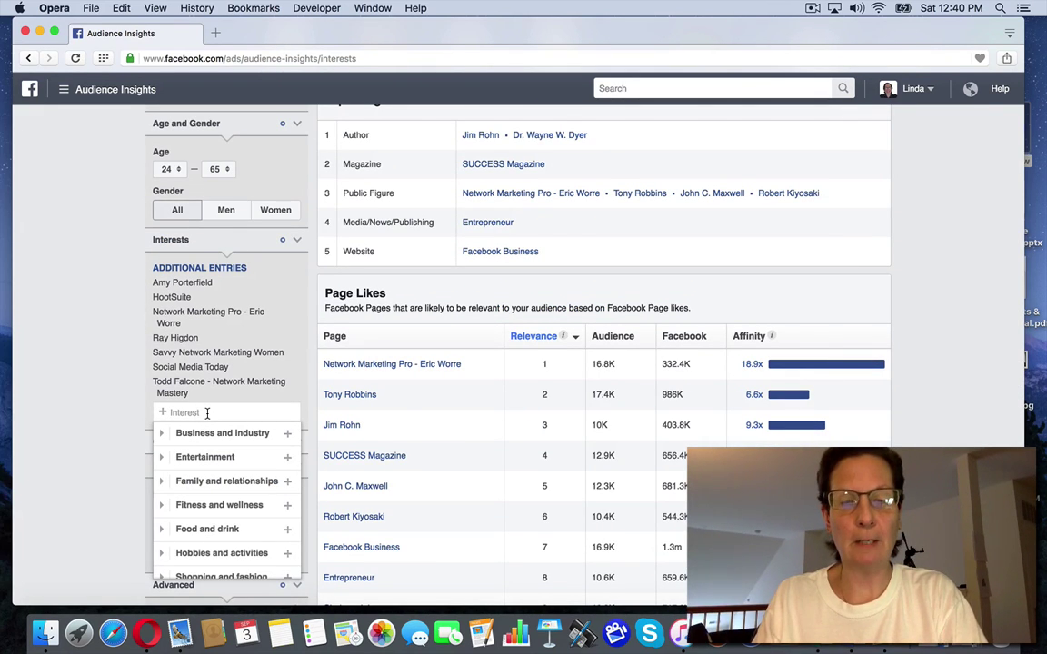
text(Darren h)
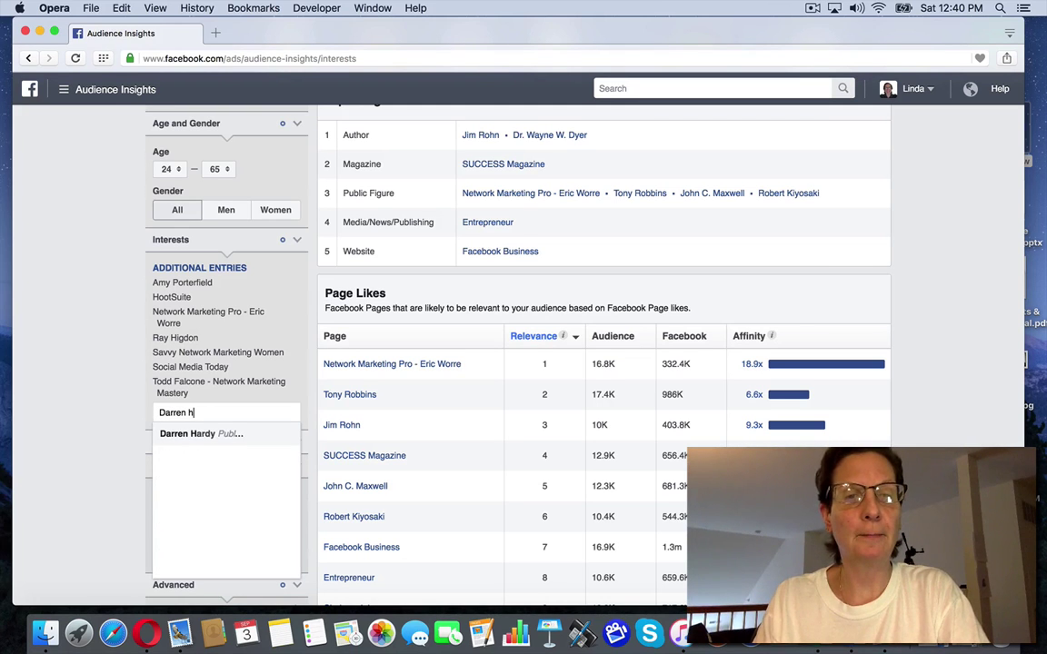
key(BackSpace)
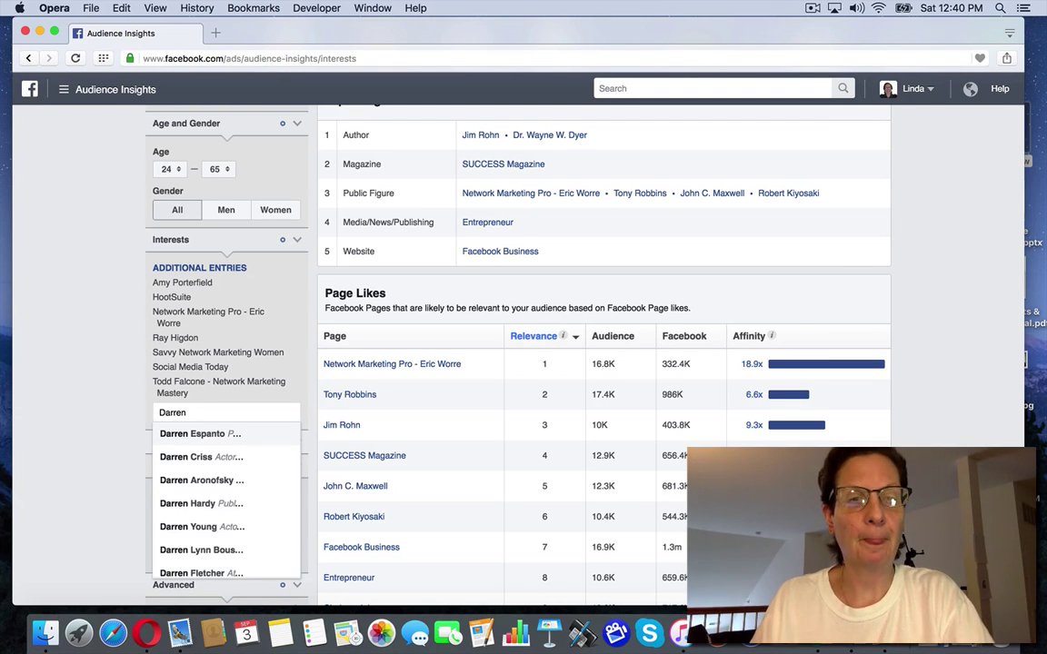
text(h)
click(210, 434)
click(66, 322)
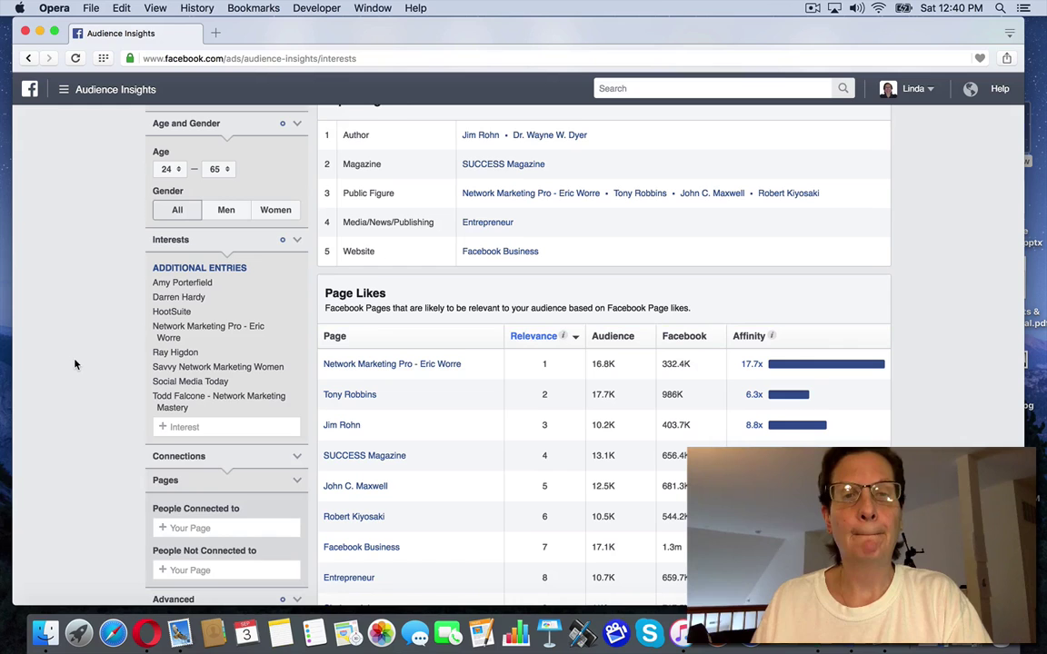
scroll(523, 346, up, 3)
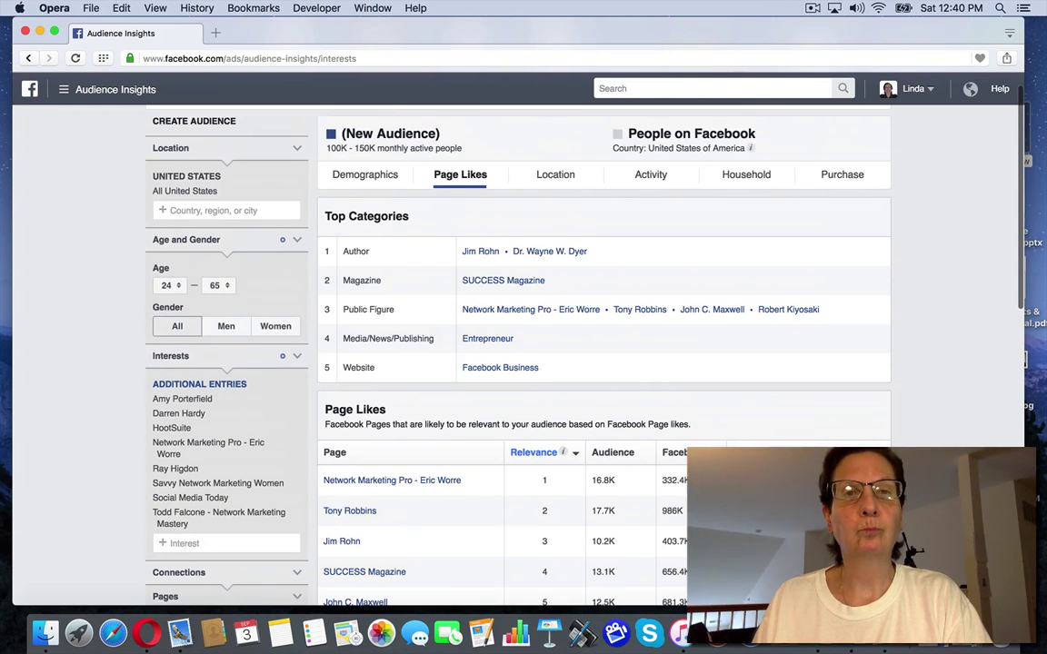
scroll(522, 345, down, 2)
scroll(523, 345, down, 3)
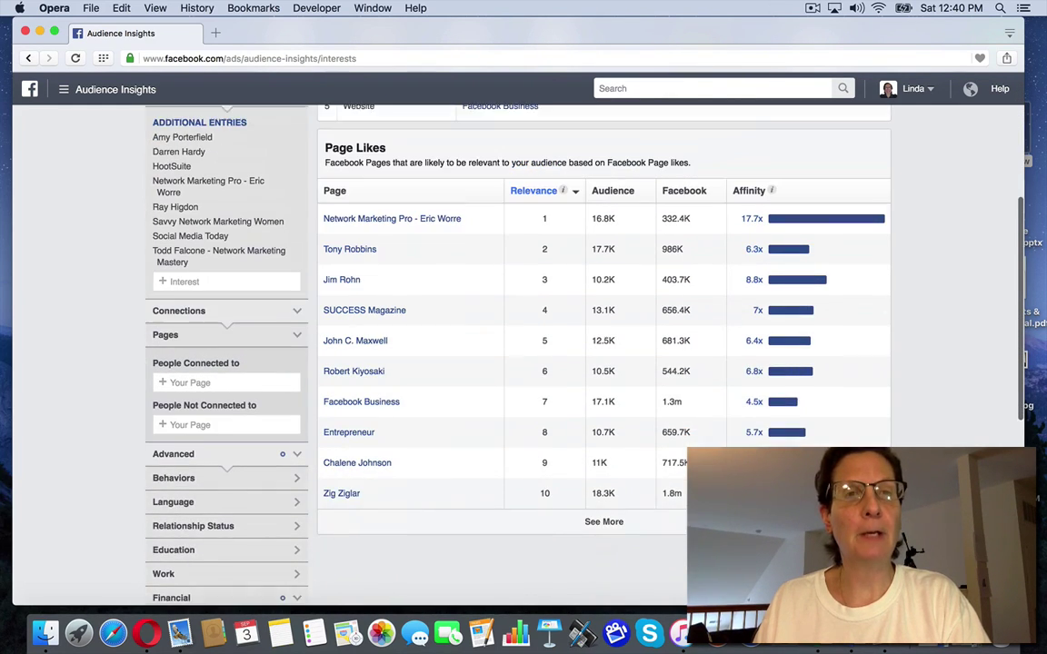
scroll(523, 345, up, 1)
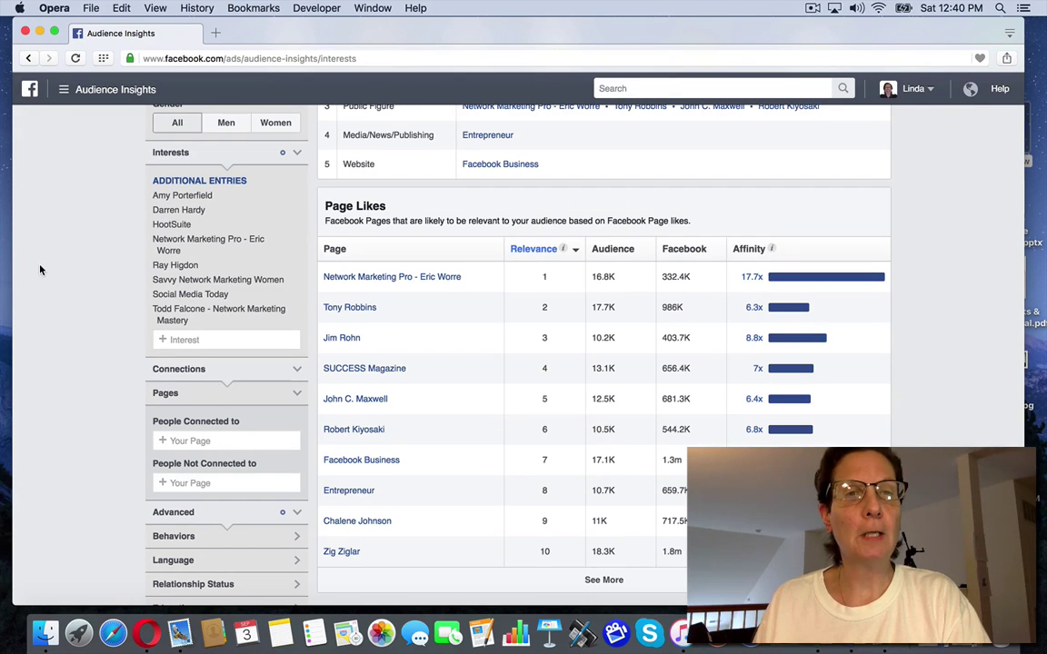
- Add Infusionsoft as an interest, growing the audience to 100K–150K people
click(152, 339)
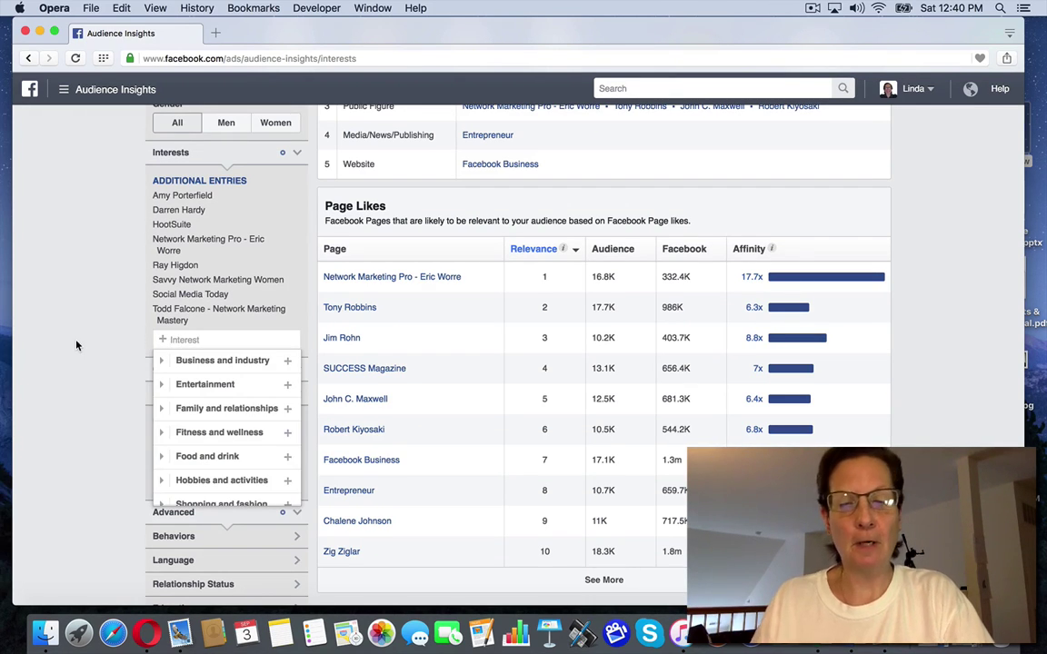
text(IN)
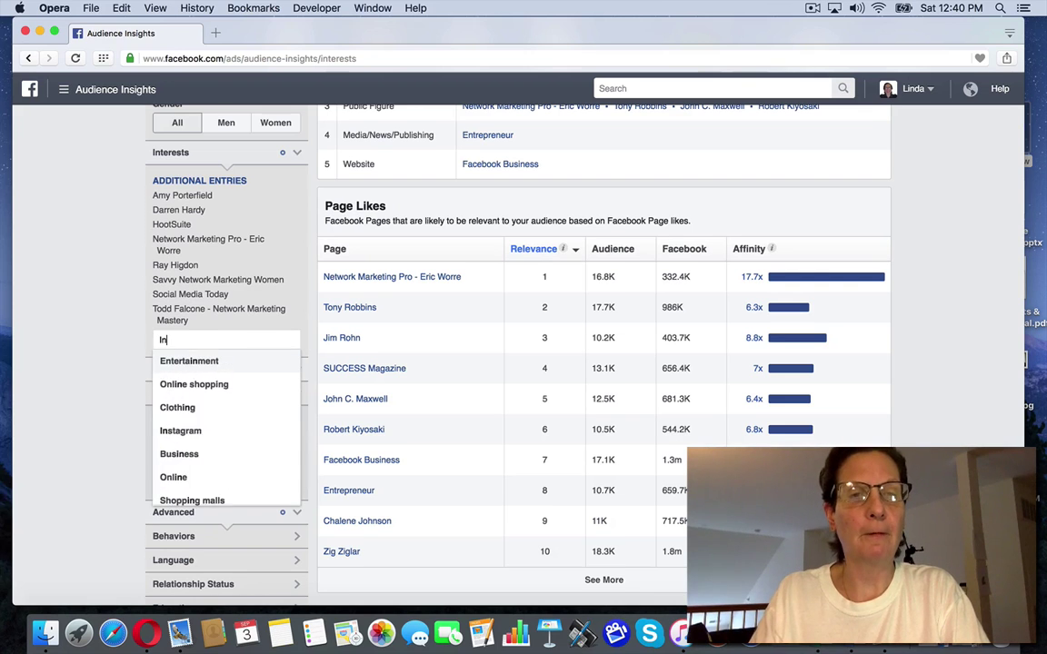
text(fusionsoft)
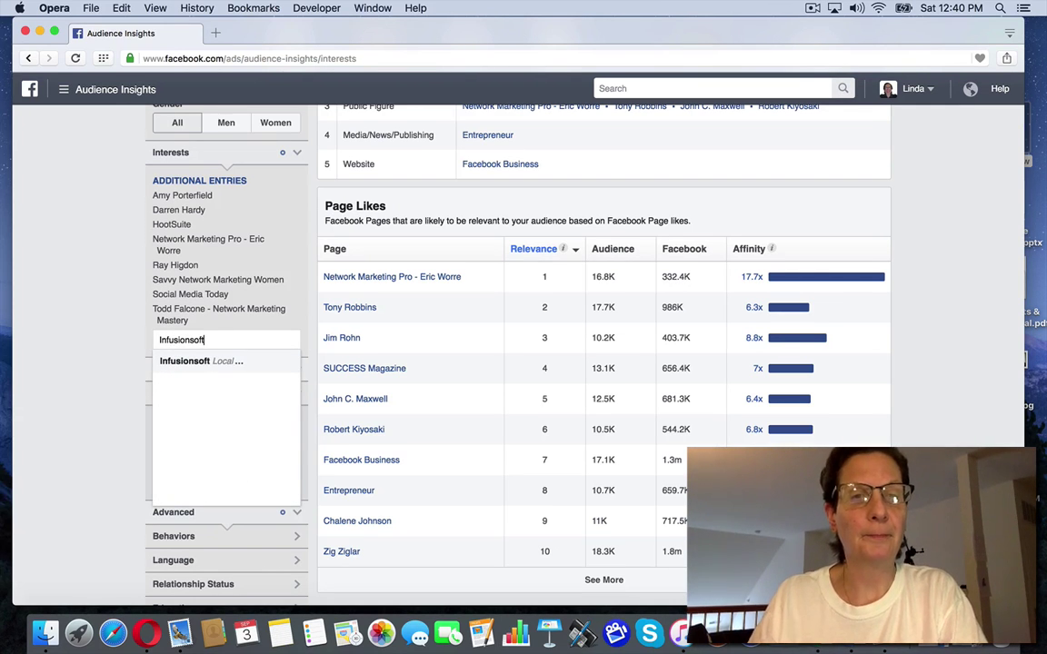
click(186, 361)
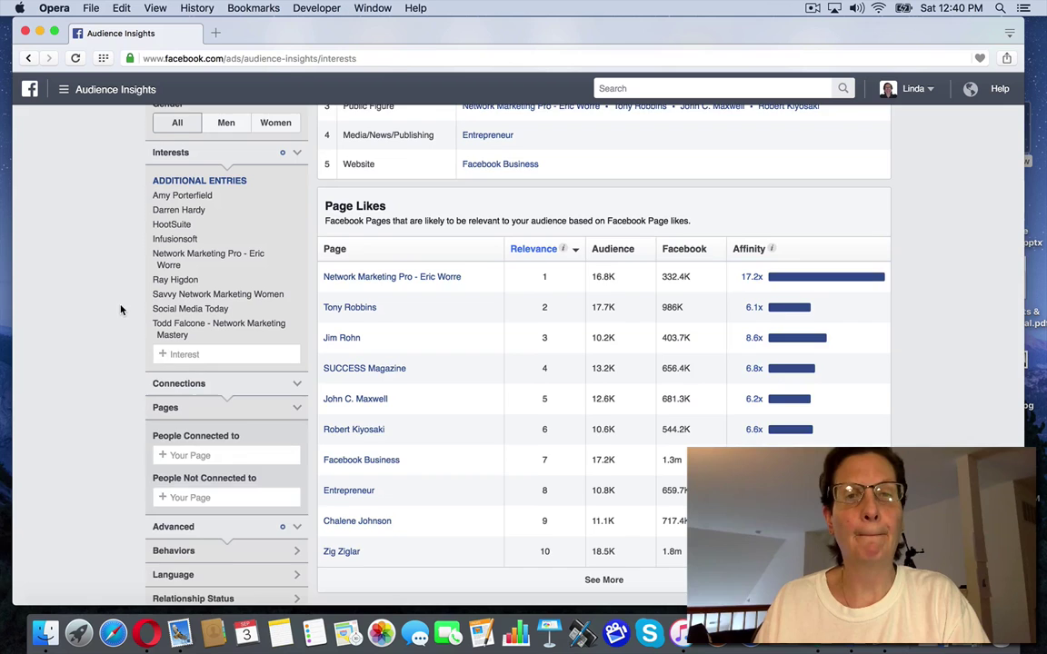
scroll(111, 280, up, 5)
scroll(527, 346, up, 2)
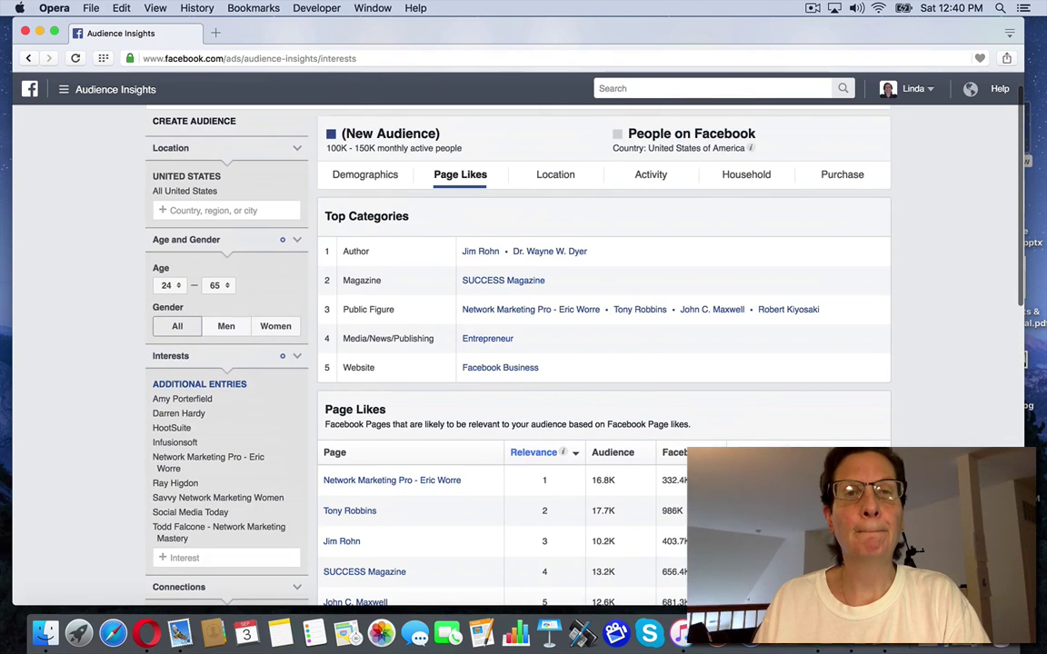
scroll(527, 346, down, 5)
scroll(527, 346, down, 4)
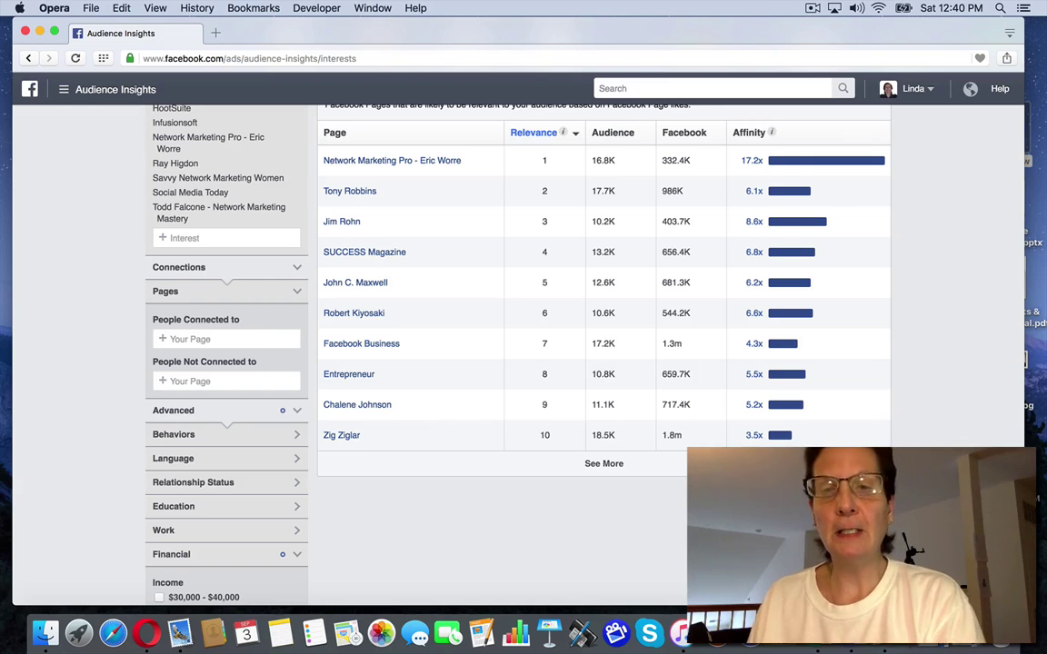
scroll(527, 345, down, 4)
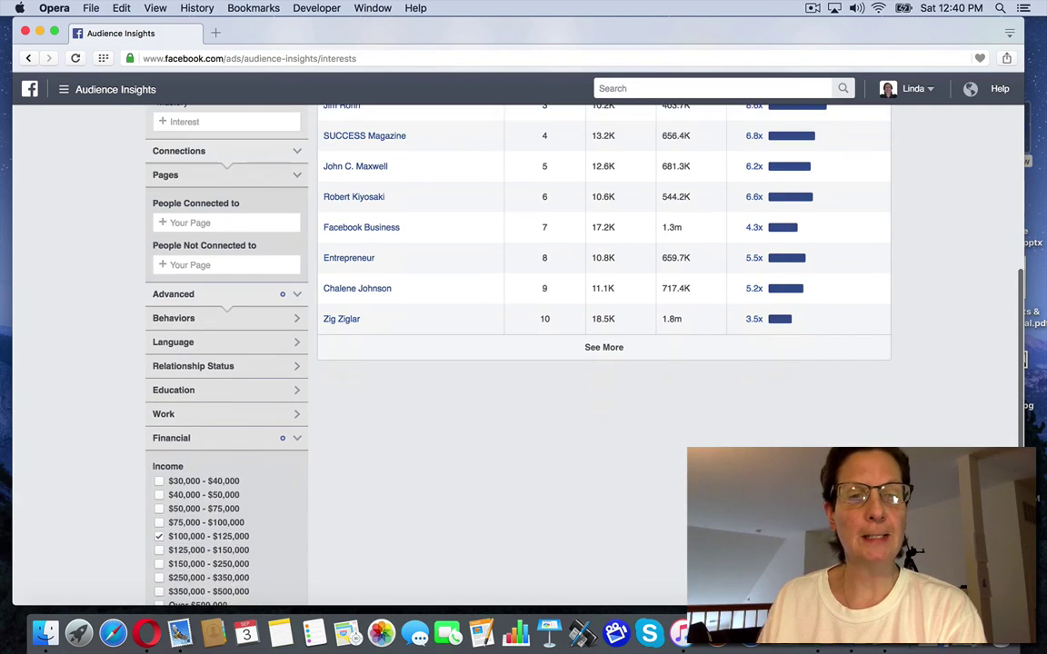
scroll(107, 320, down, 1)
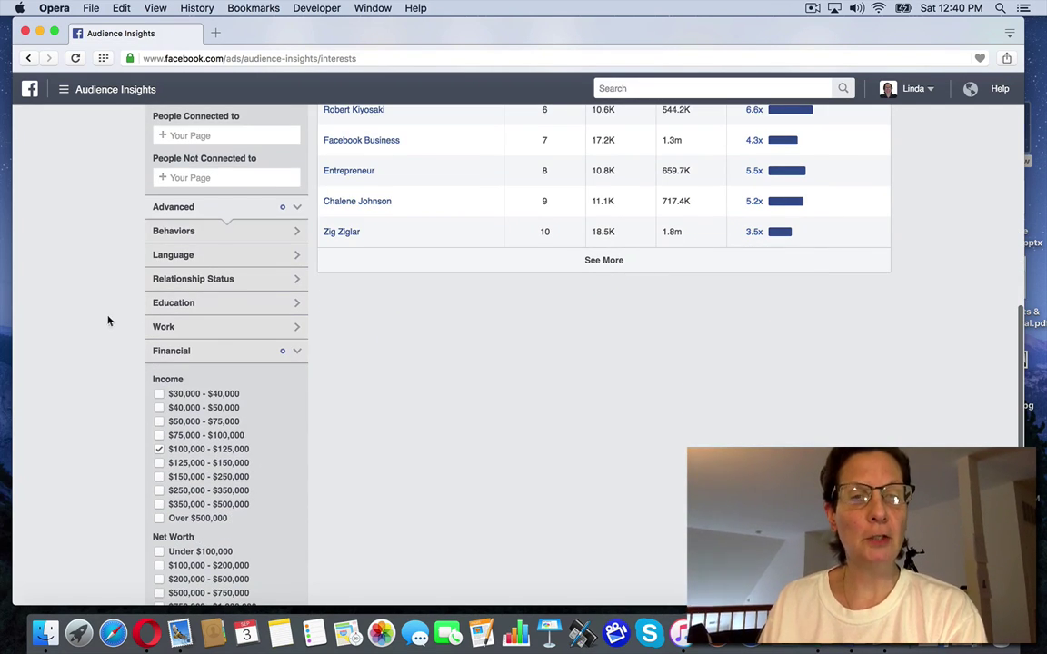
- Swap the $100,000–$125,000 income bracket for $50,000–$75,000, giving 400K–450K people
click(159, 449)
scroll(117, 420, up, 6)
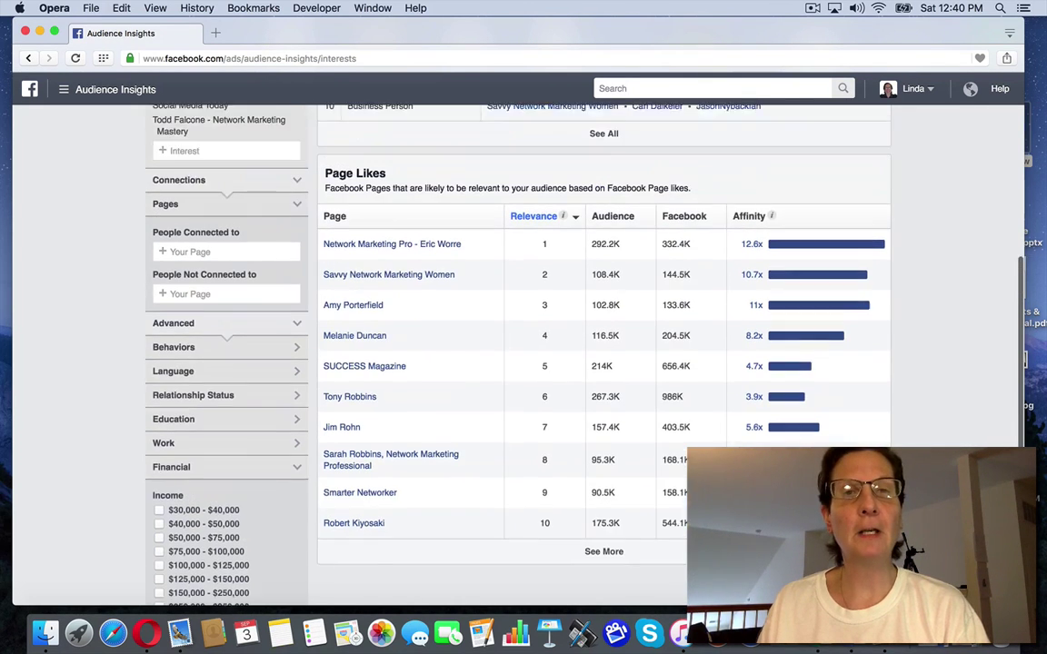
scroll(526, 345, up, 6)
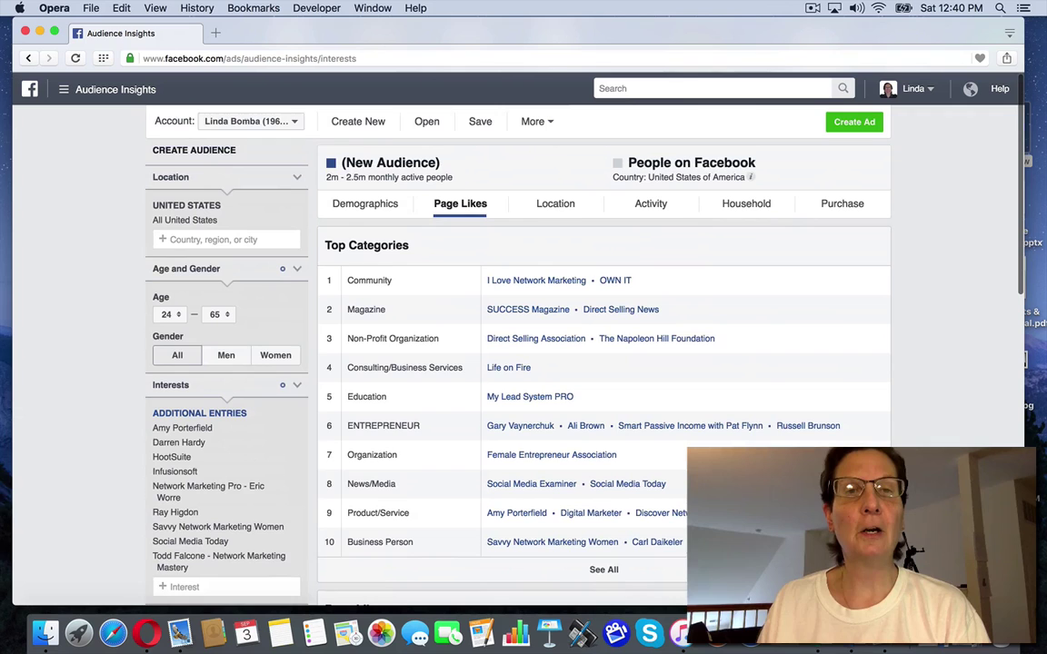
scroll(527, 345, down, 8)
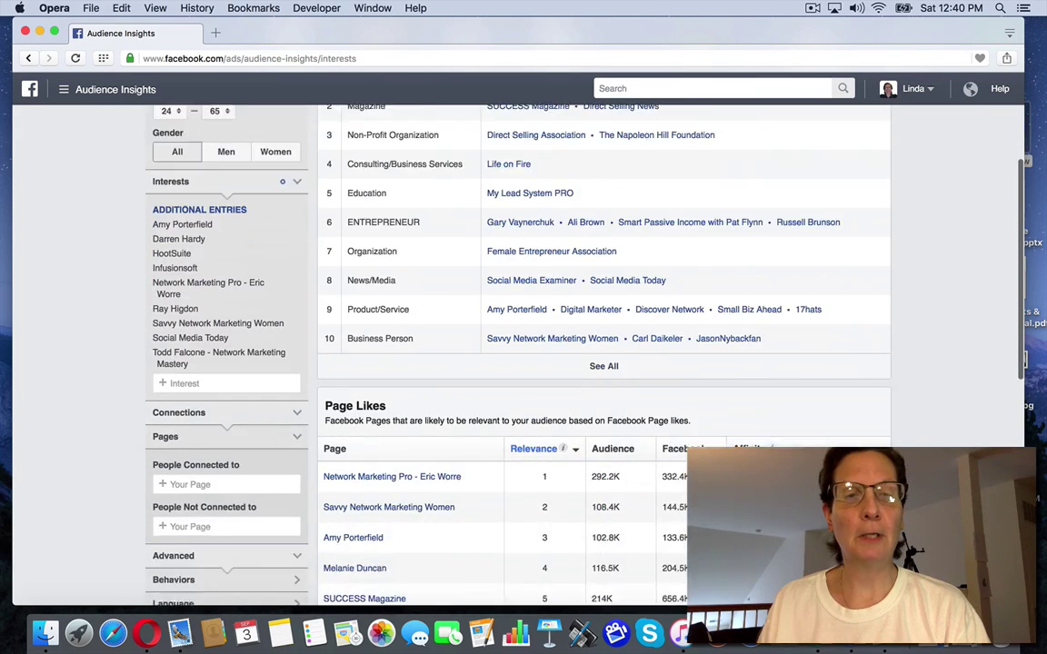
scroll(527, 345, down, 5)
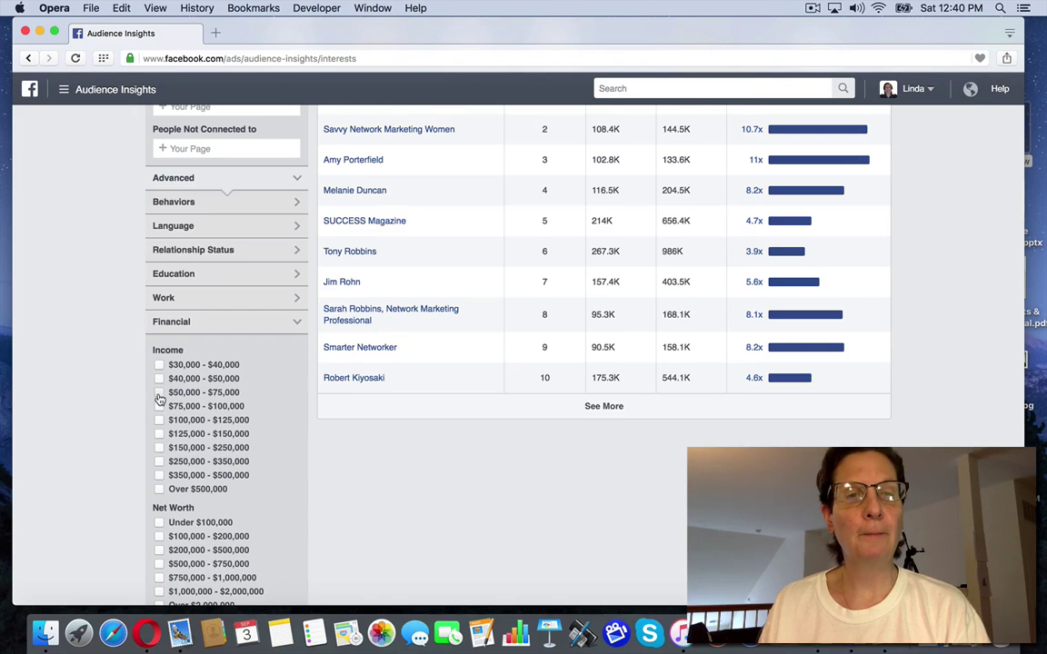
click(159, 393)
scroll(107, 335, up, 3)
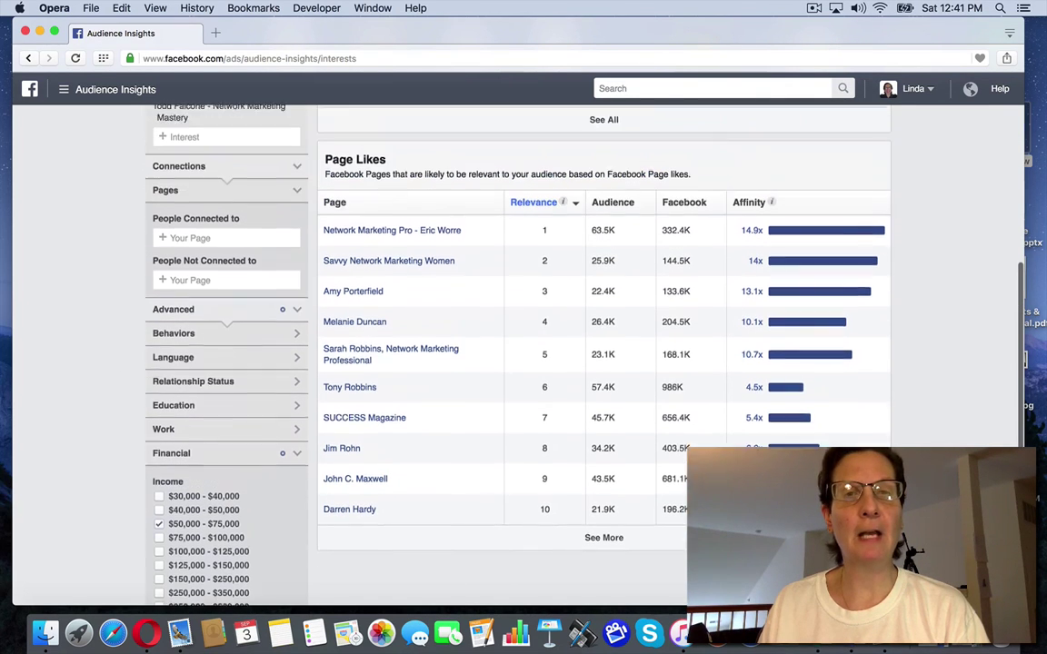
scroll(527, 355, up, 9)
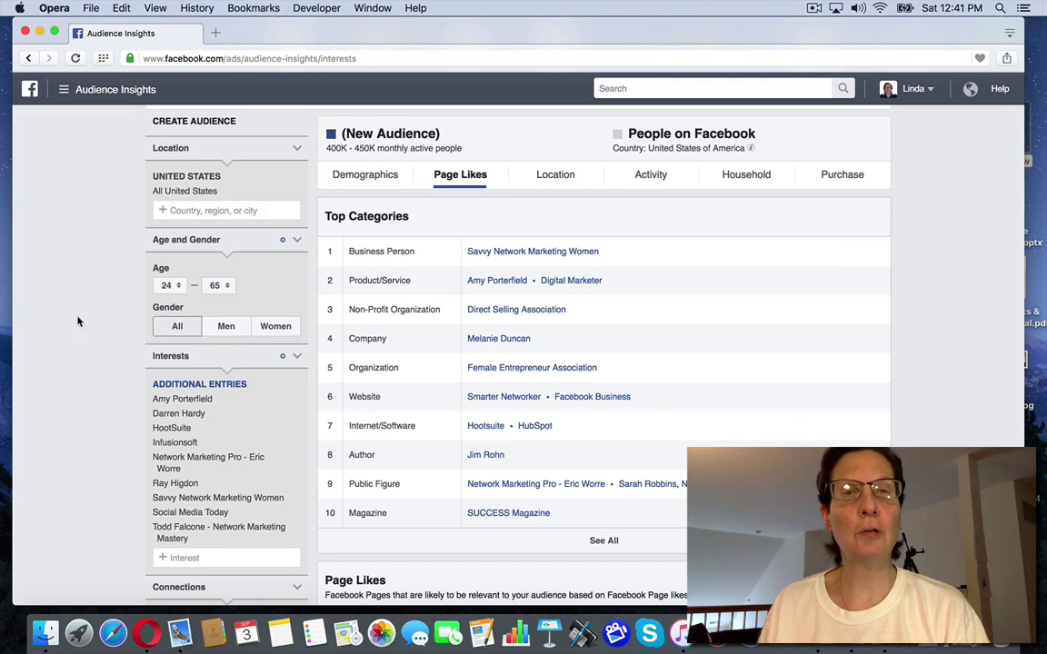
scroll(527, 355, down, 3)
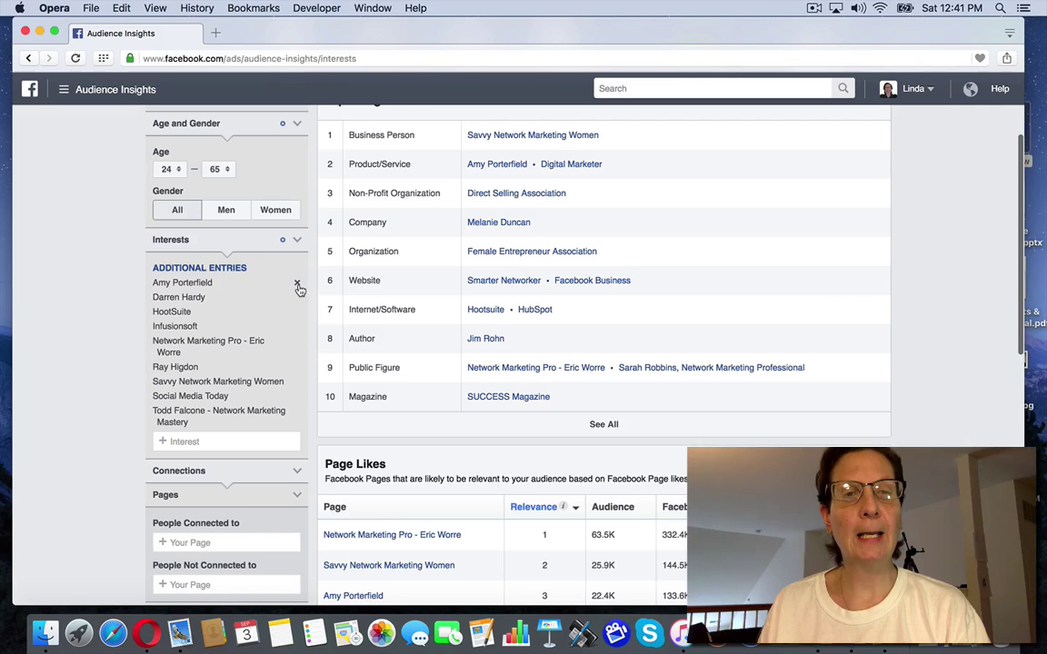
- Drop Savvy Network Marketing Women; Page Likes now led by Eric Worre at 15.4x affinity
click(296, 382)
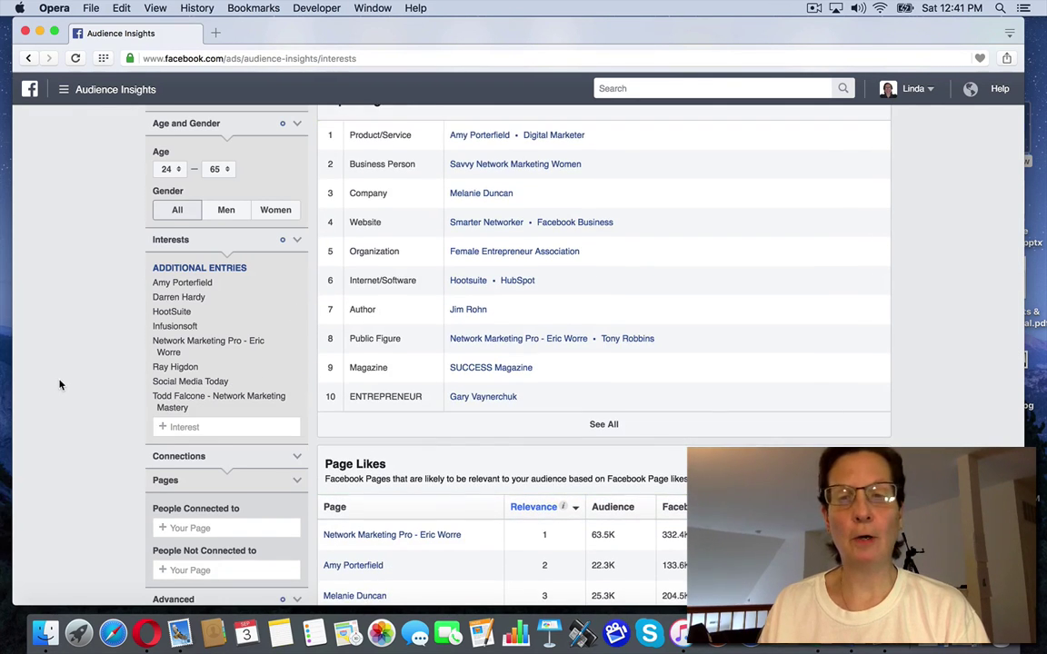
scroll(60, 384, up, 4)
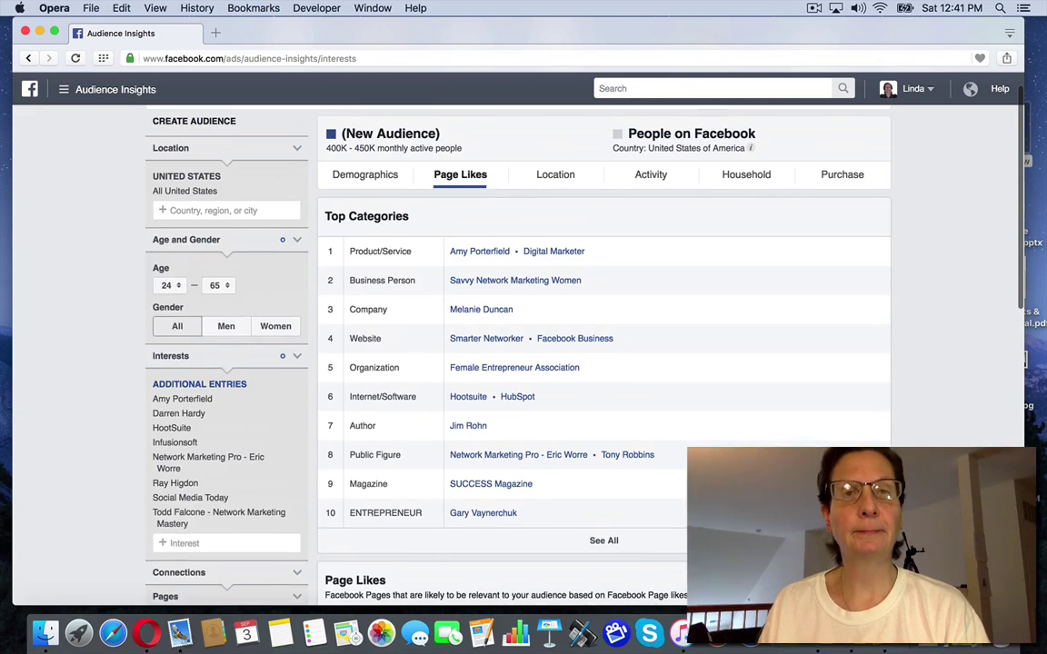
scroll(523, 354, down, 5)
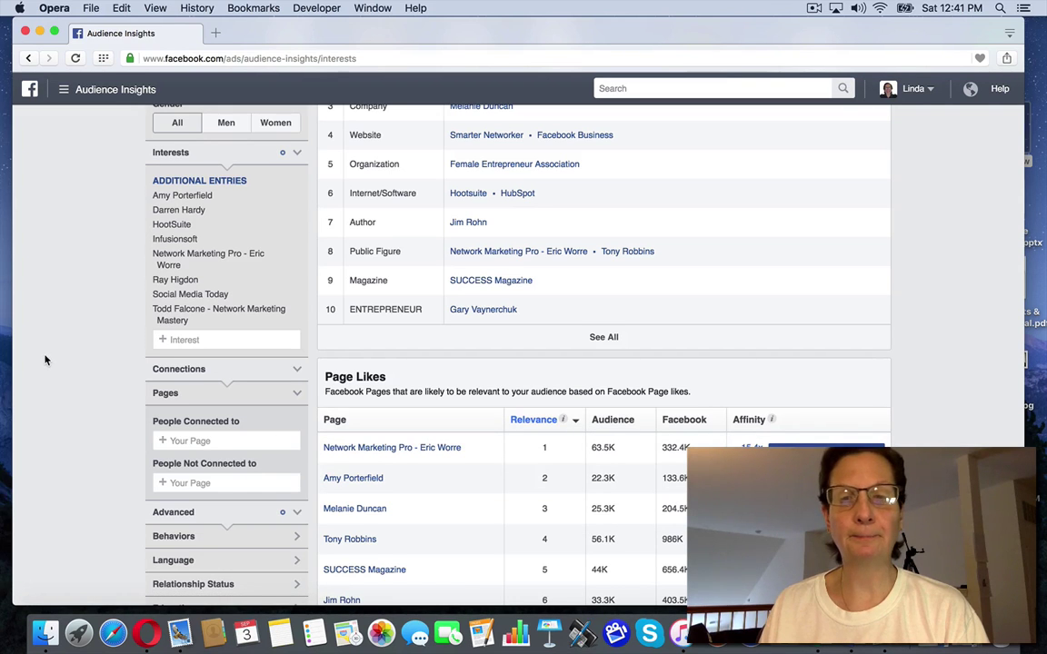
scroll(45, 361, down, 3)
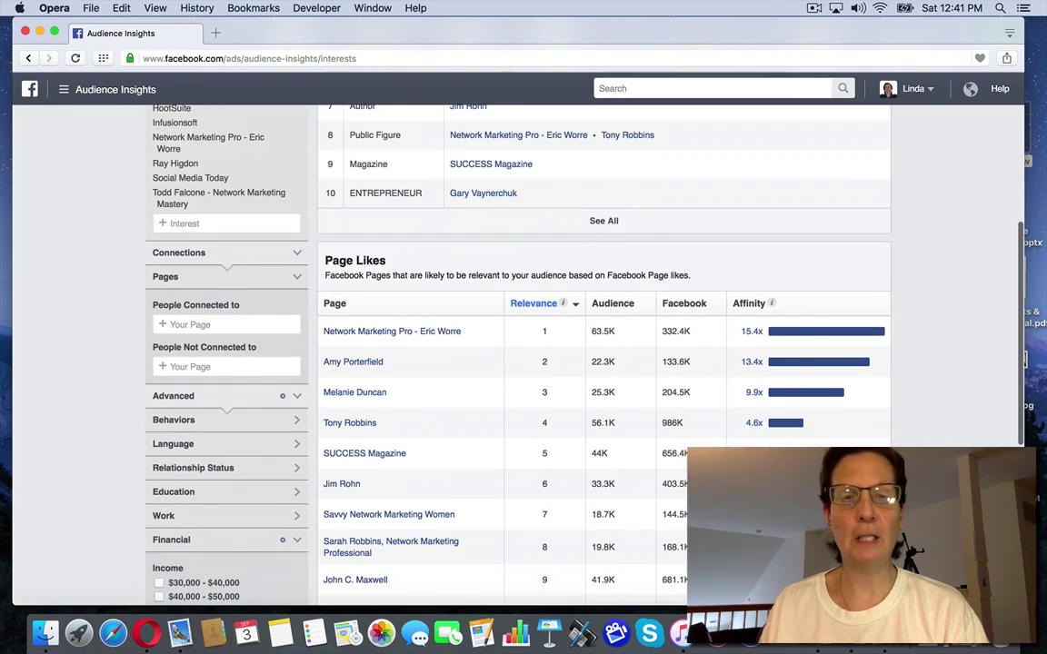
scroll(527, 363, down, 3)
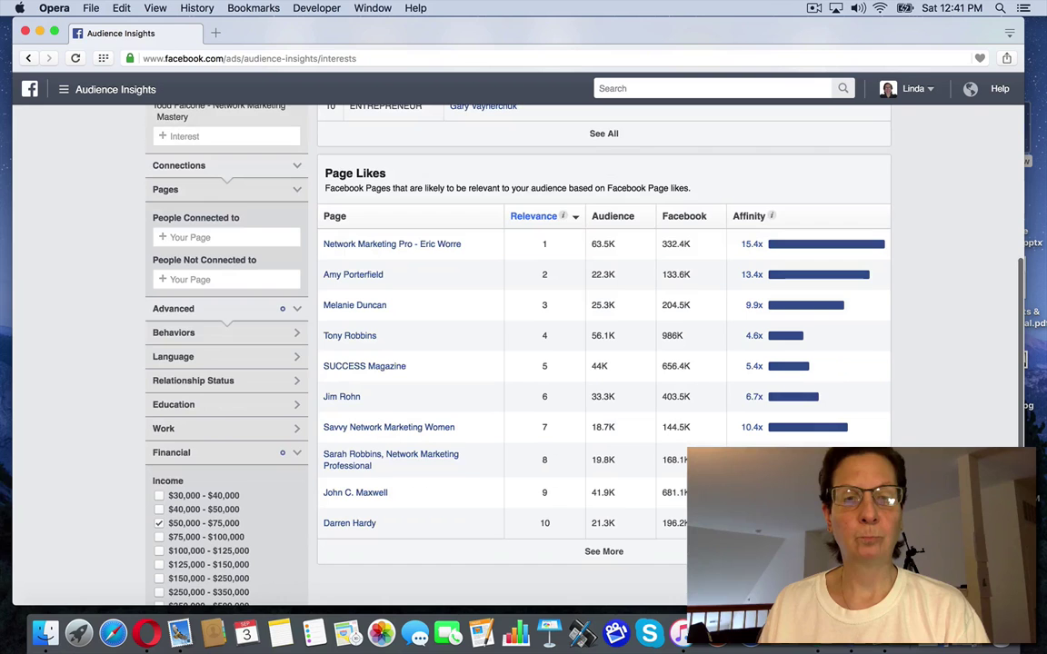
scroll(527, 364, up, 1)
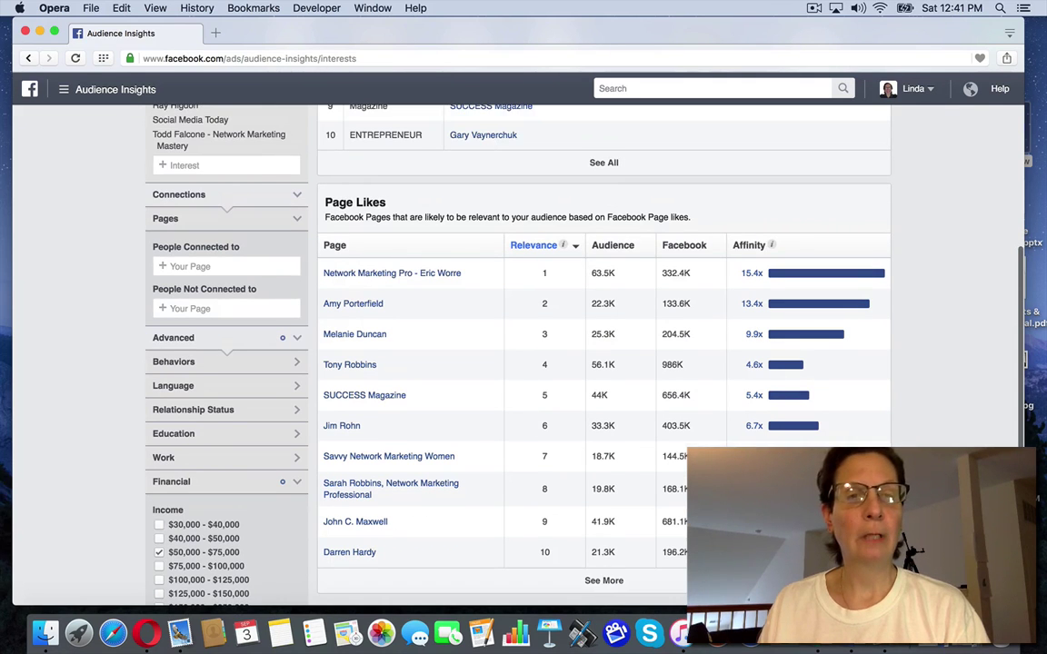
scroll(527, 363, up, 4)
scroll(527, 363, up, 3)
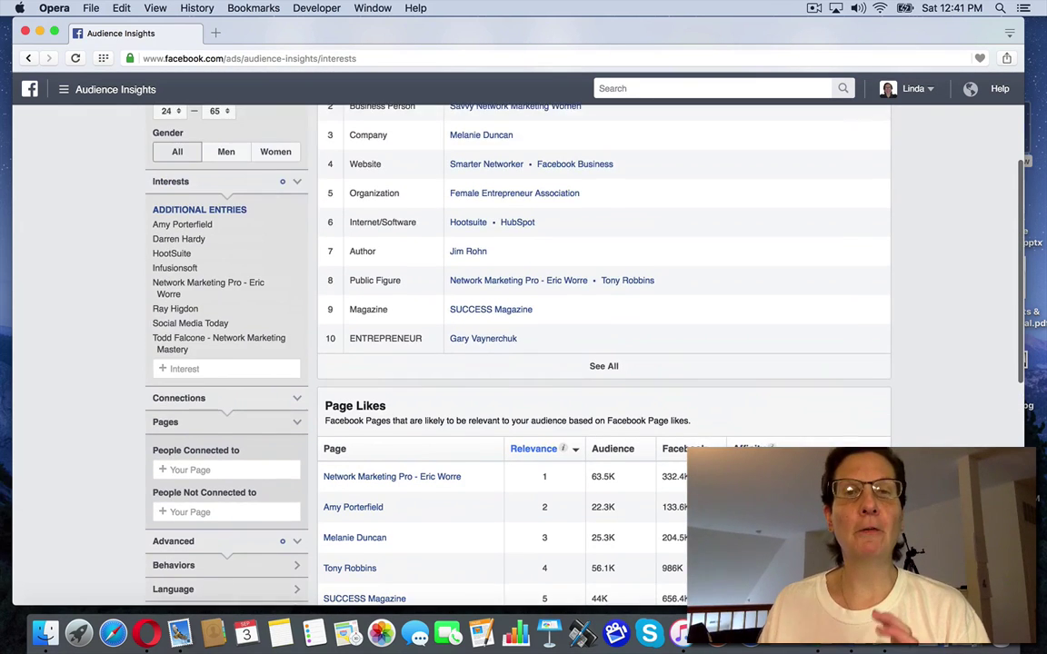
scroll(590, 296, up, 2)
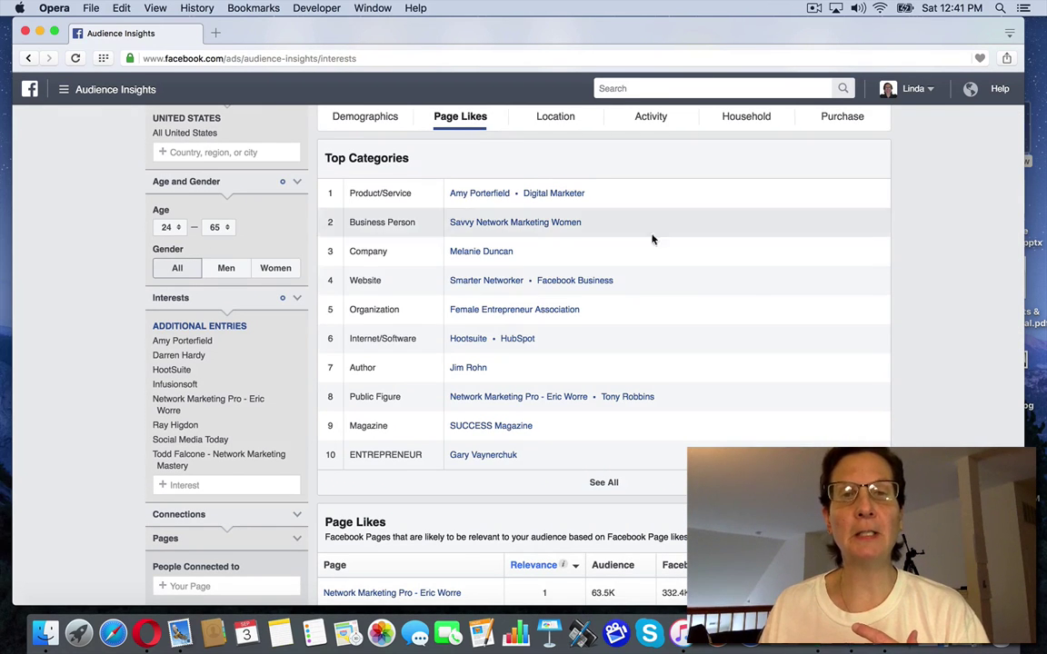
- Add Jim Rohn (Author) as an interest, growing the audience to 500K–600K people
click(217, 485)
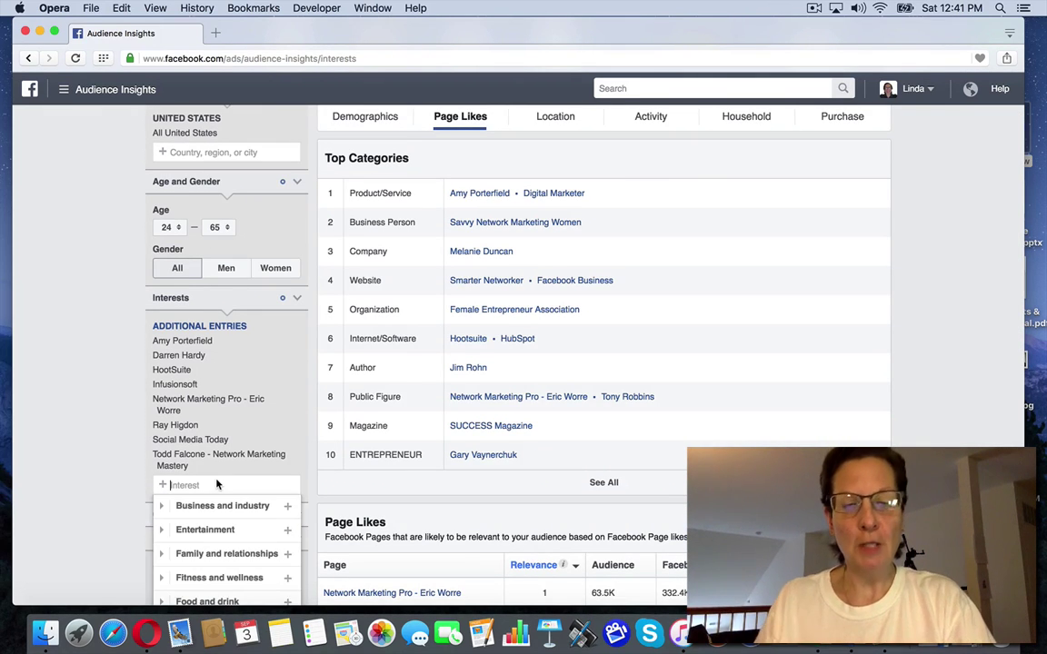
text(R)
key(BackSpace)
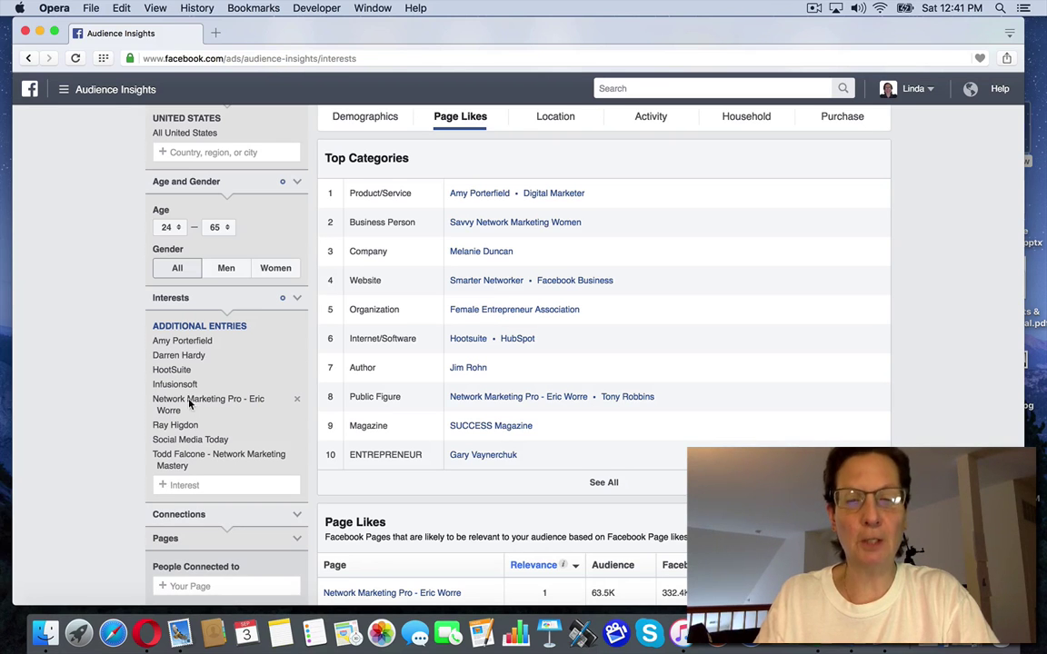
text(Jom)
key(BackSpace)
key(BackSpace)
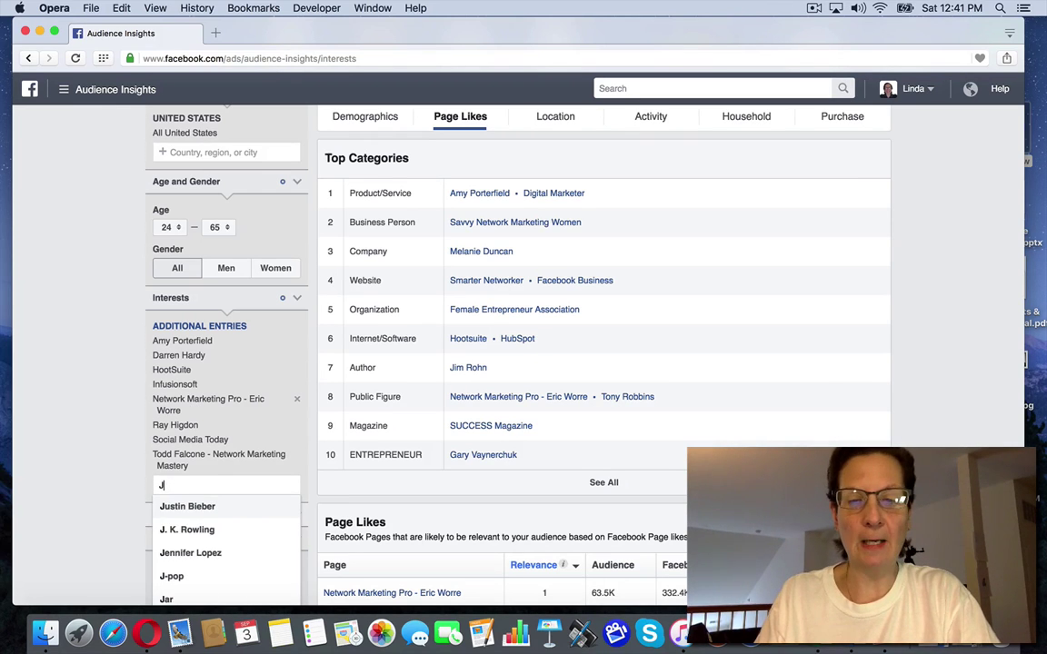
text(im Rohdn)
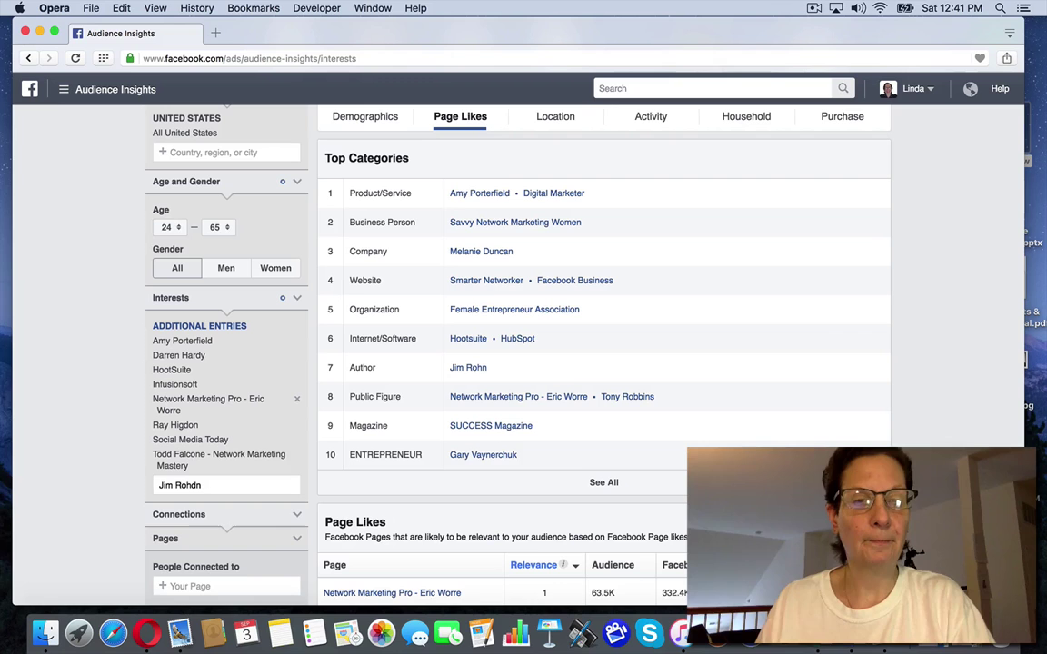
key(BackSpace)
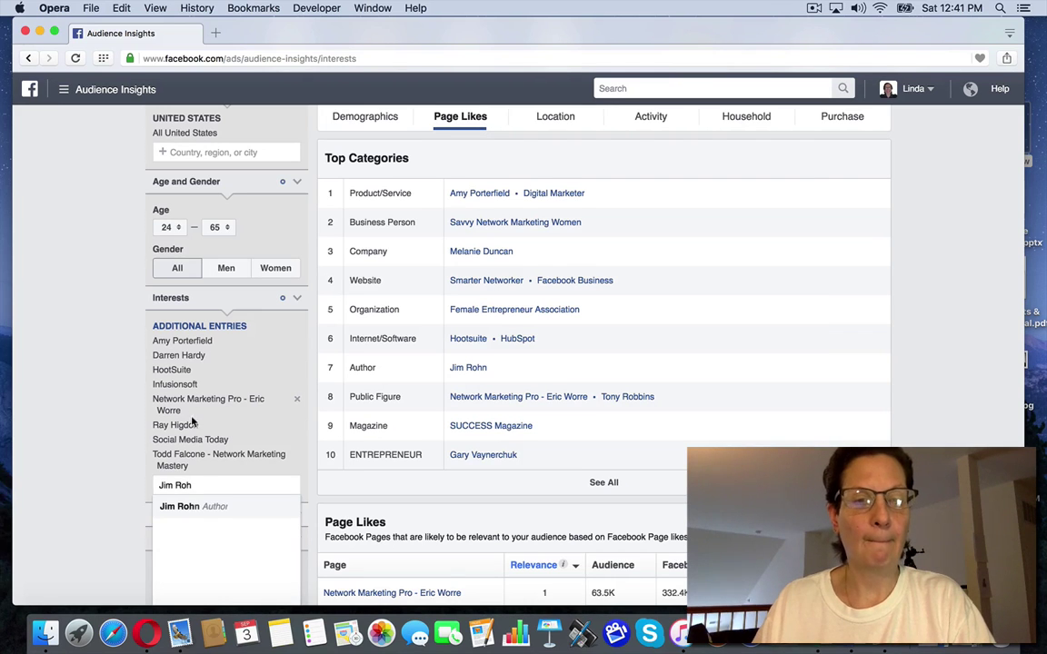
click(186, 506)
click(97, 419)
scroll(58, 349, up, 2)
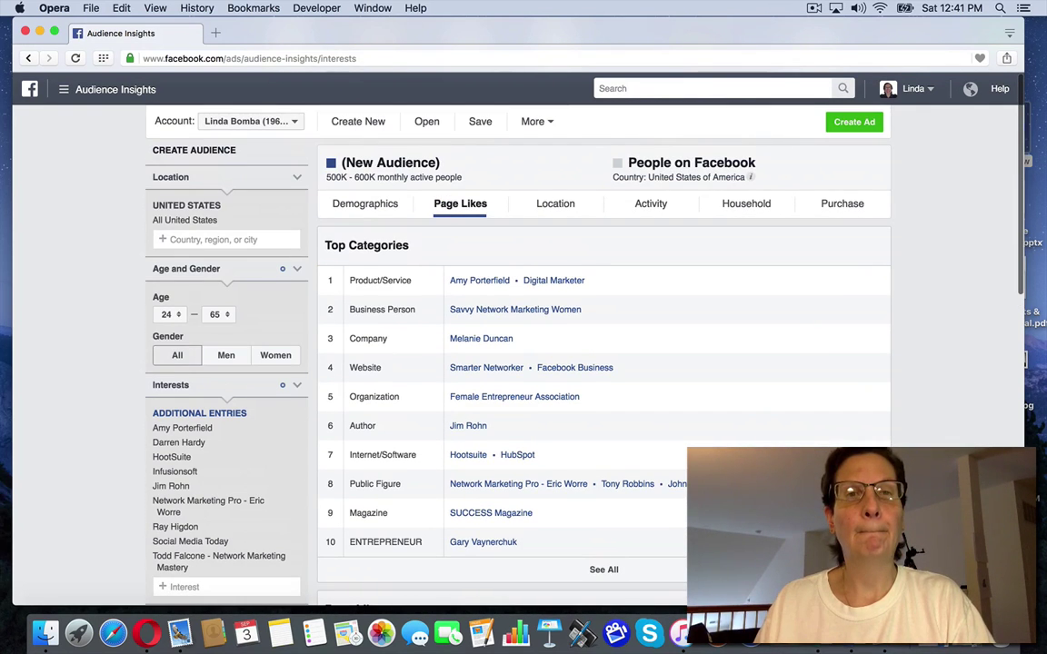